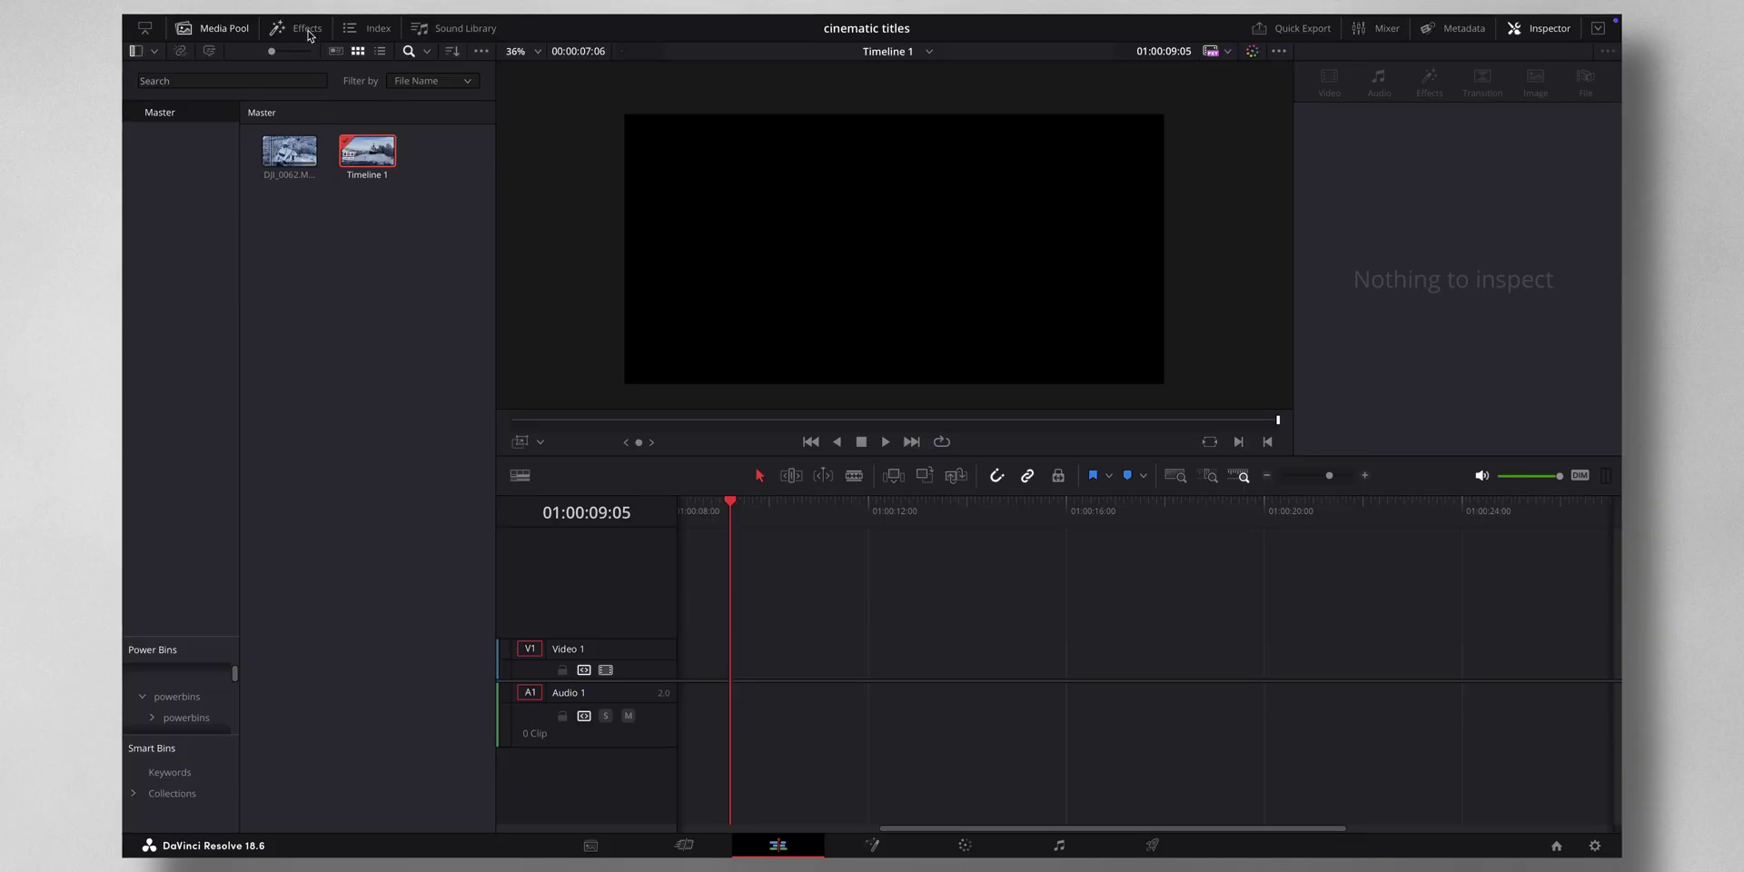
Place a Fusion Composition clip from the Effects library onto V1 at the playhead and select it
{"action": "left_click", "coordinate": [307, 33]}
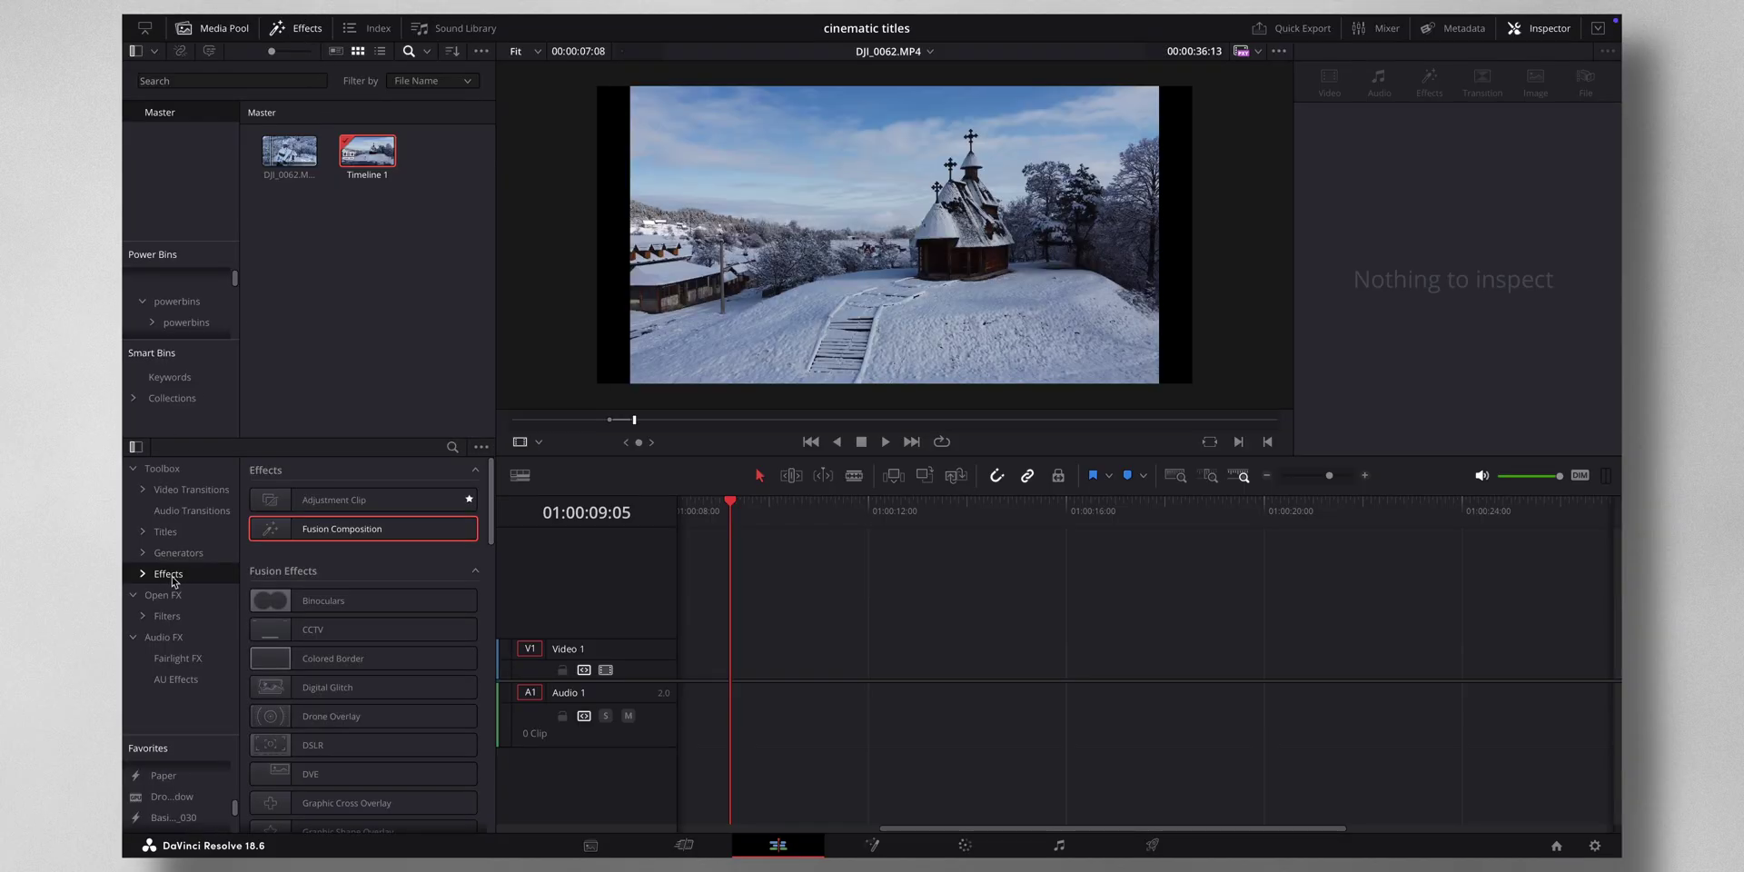
{"action": "left_click", "coordinate": [350, 530]}
{"action": "left_click_drag", "start_coordinate": [345, 534], "coordinate": [741, 672]}
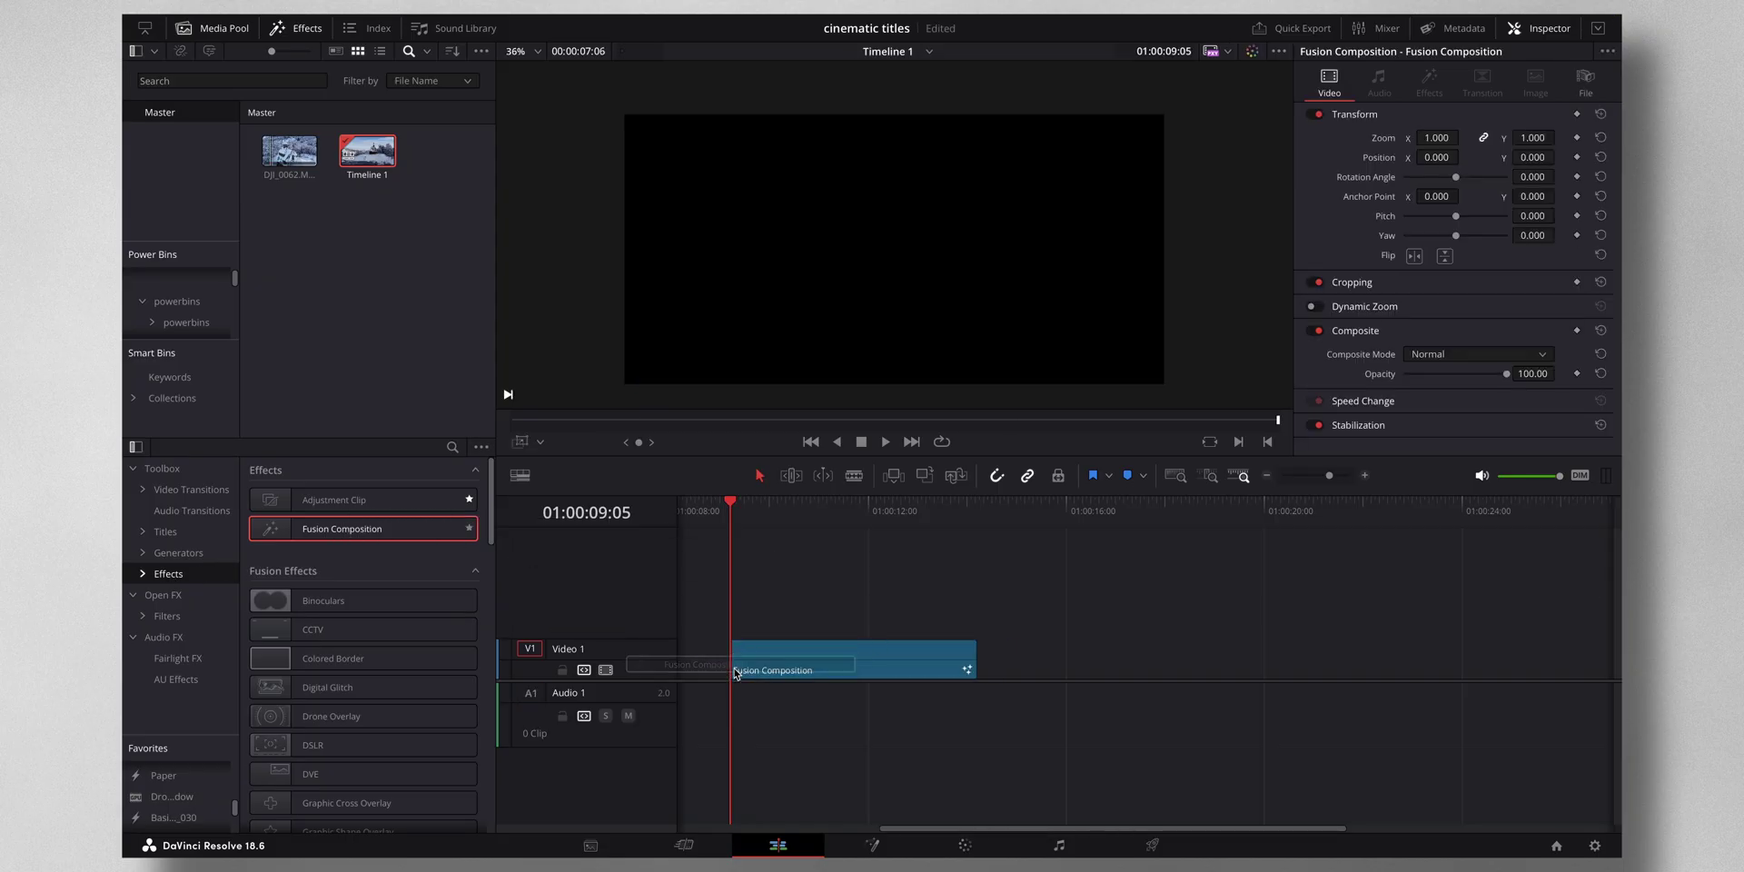
{"action": "left_click", "coordinate": [783, 670]}
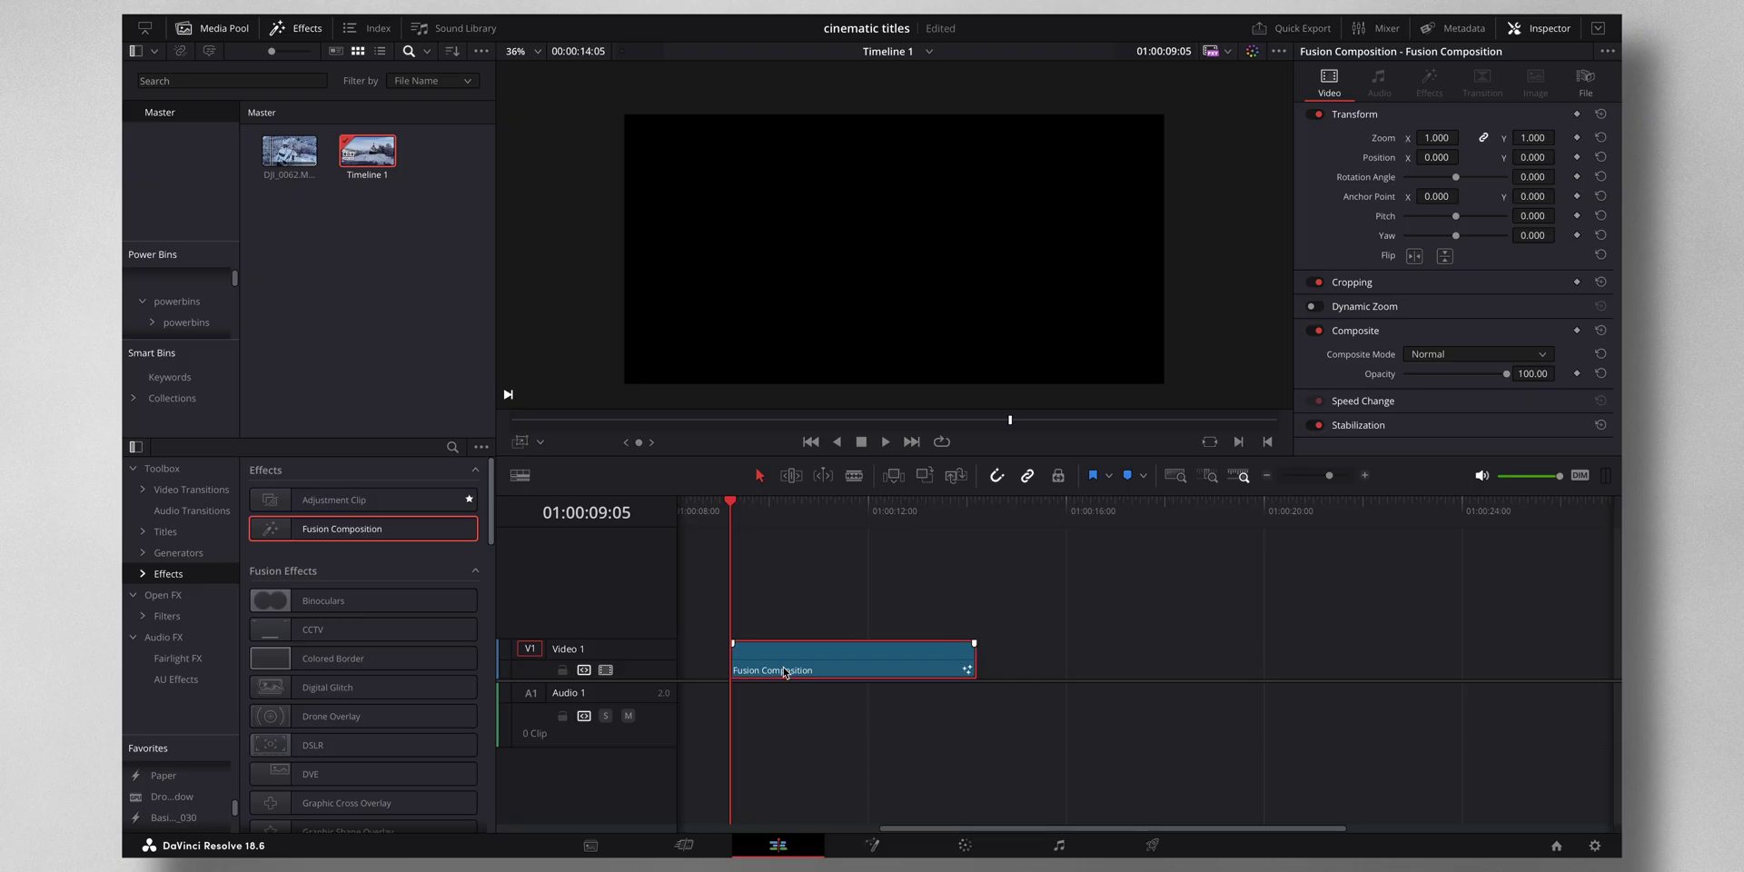
Add a Text+ node (Text1) in Fusion and wire its output into MediaOut1
{"action": "left_click", "coordinate": [873, 846]}
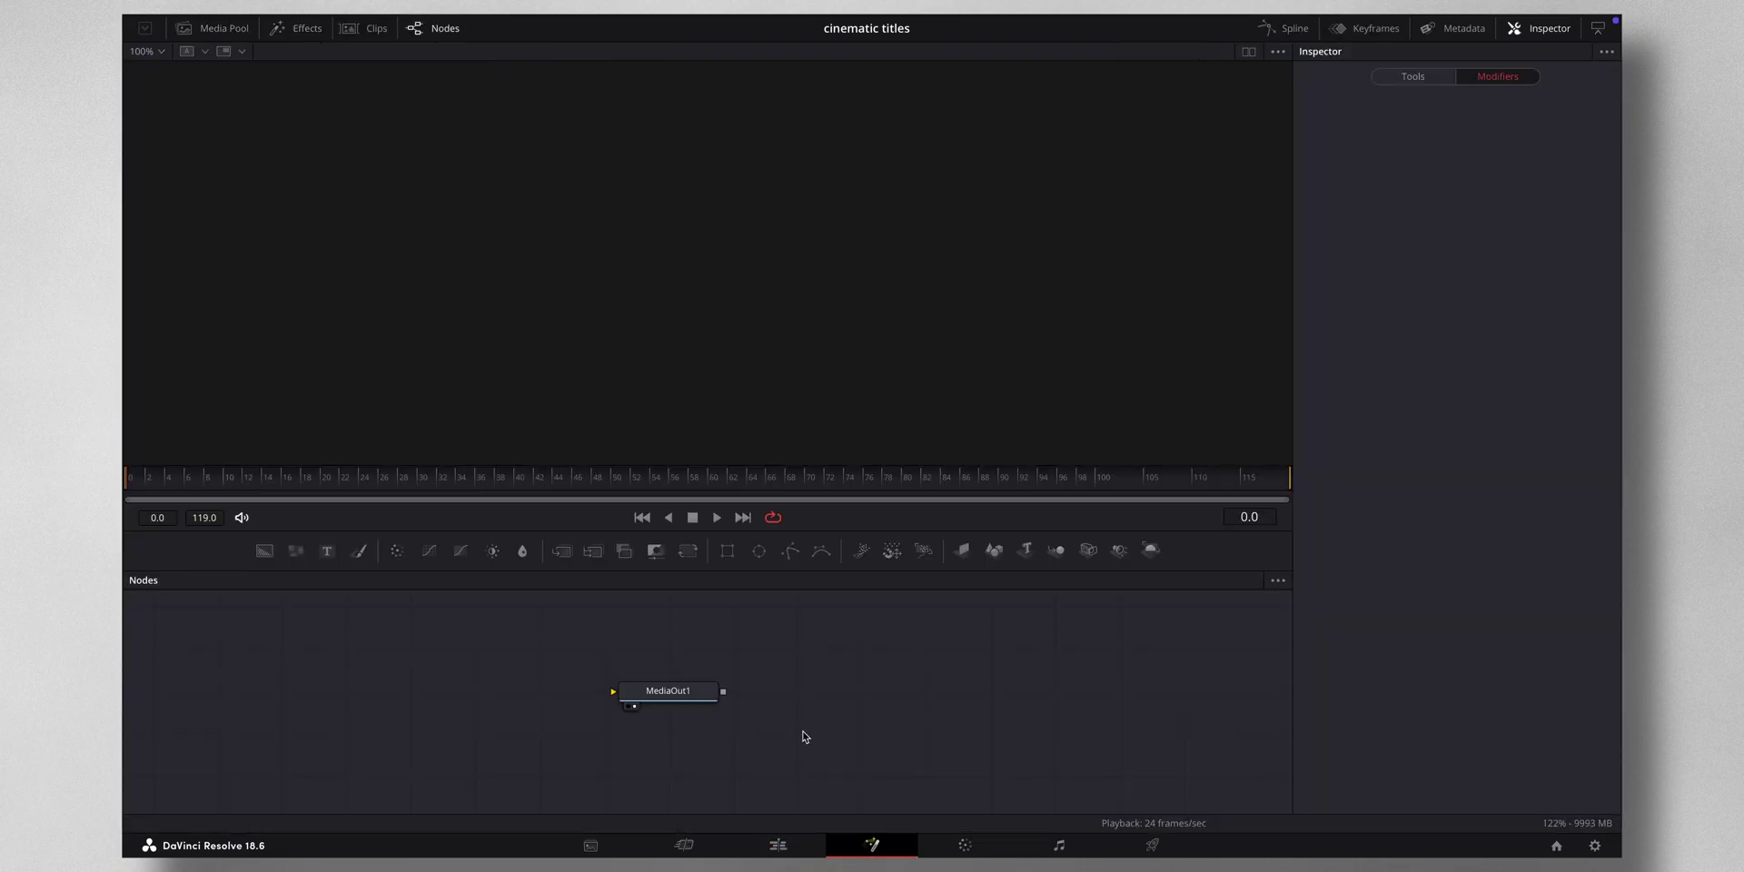
{"action": "left_click", "coordinate": [327, 555]}
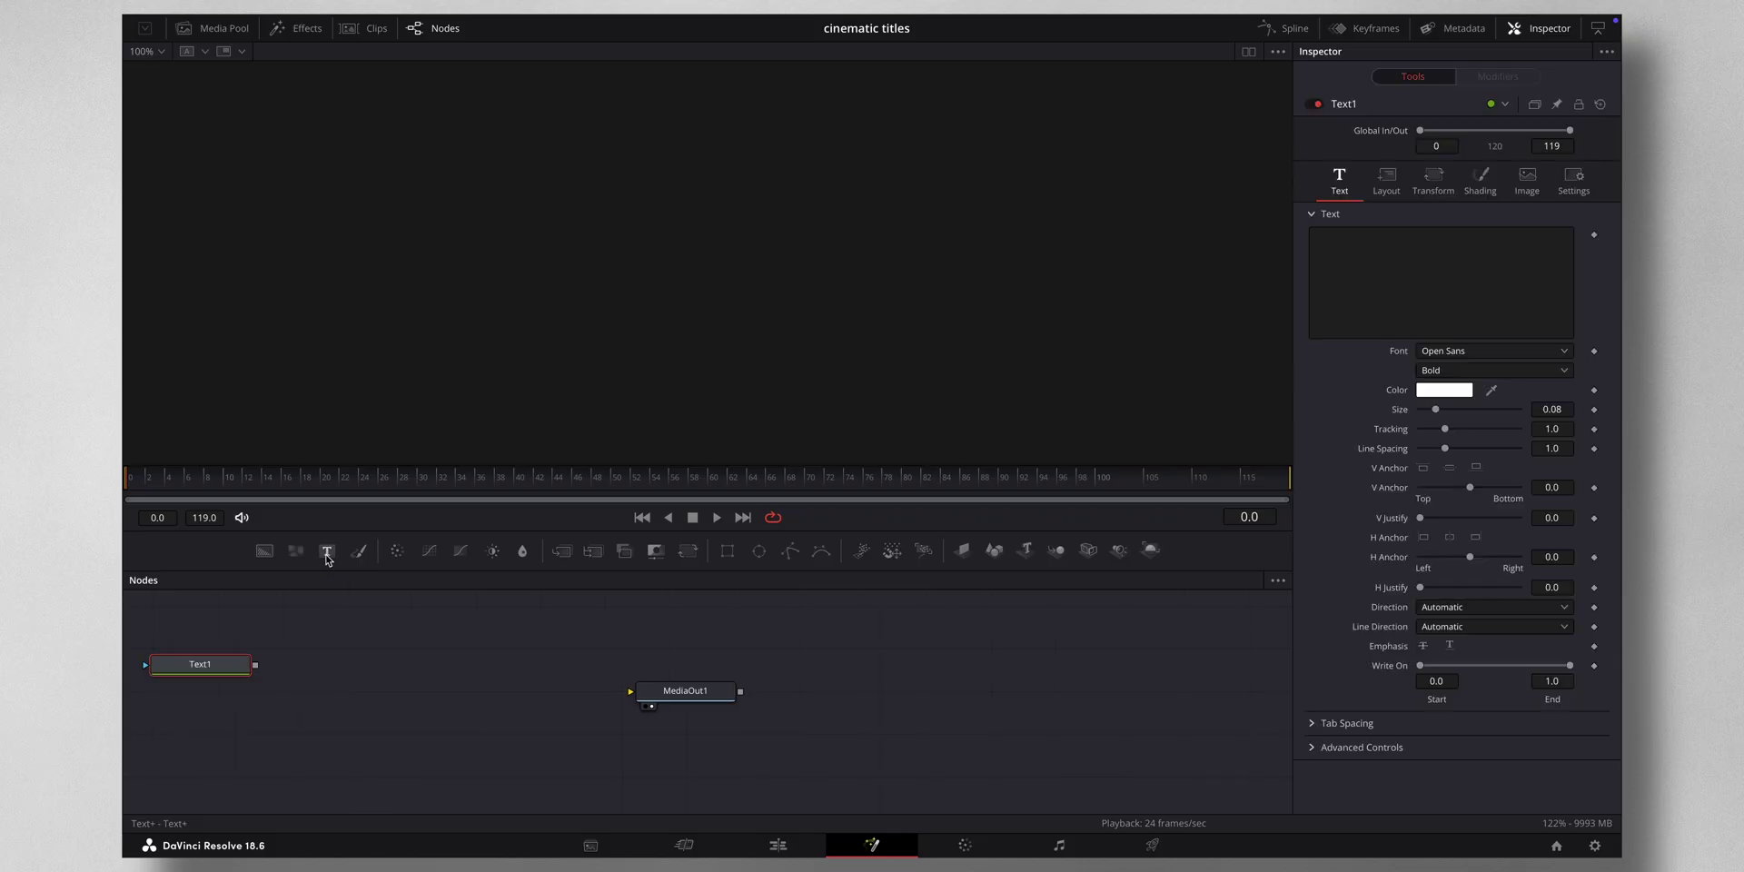
{"action": "left_click", "coordinate": [239, 674]}
{"action": "left_click_drag", "start_coordinate": [239, 674], "coordinate": [635, 696]}
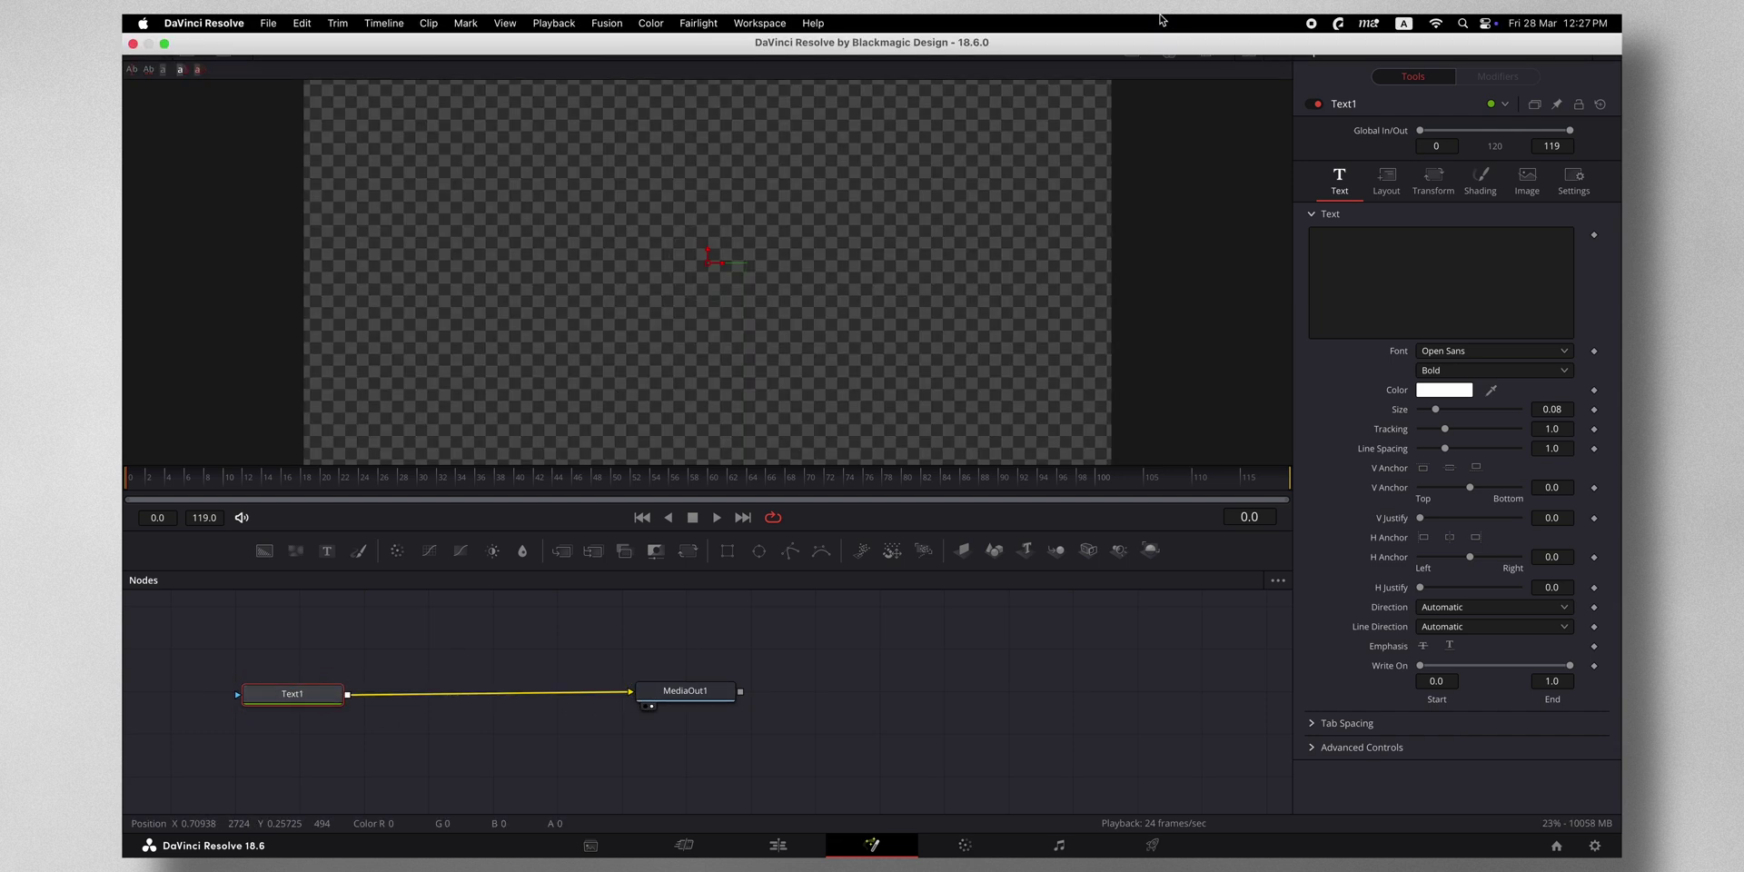
{"action": "left_click", "coordinate": [1349, 249]}
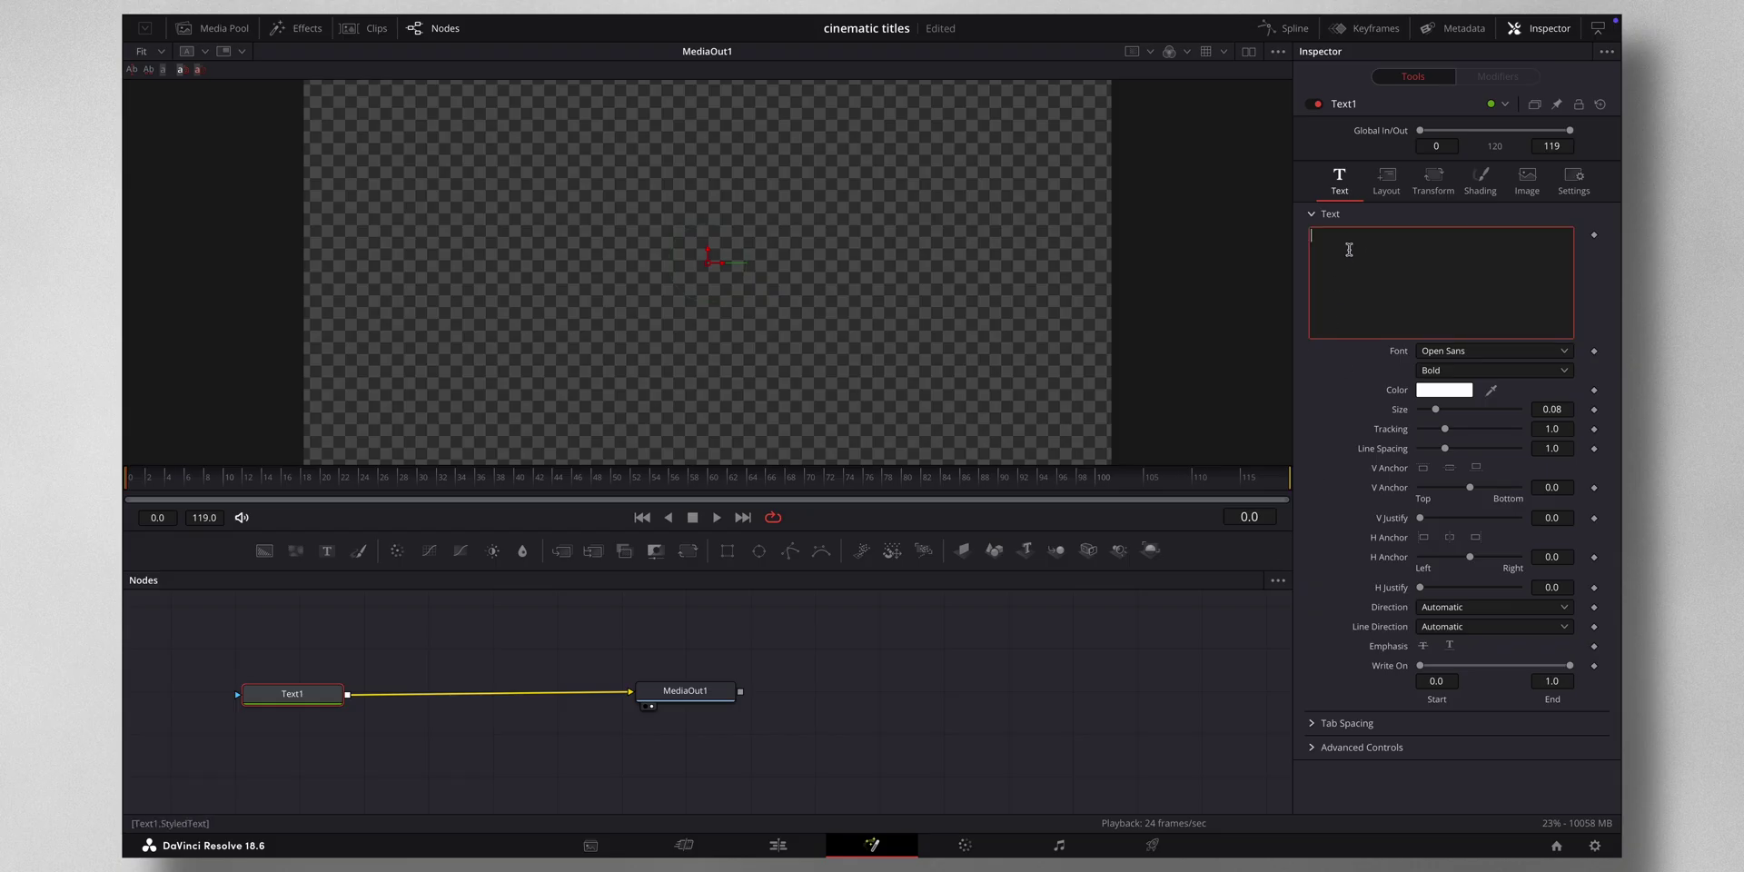
Enter 'DAVINCI RESOLVE' as the title text
{"action": "type", "text": "C"}
{"action": "key", "text": "BackSpace"}
{"action": "type", "text": "DAVINCI "}
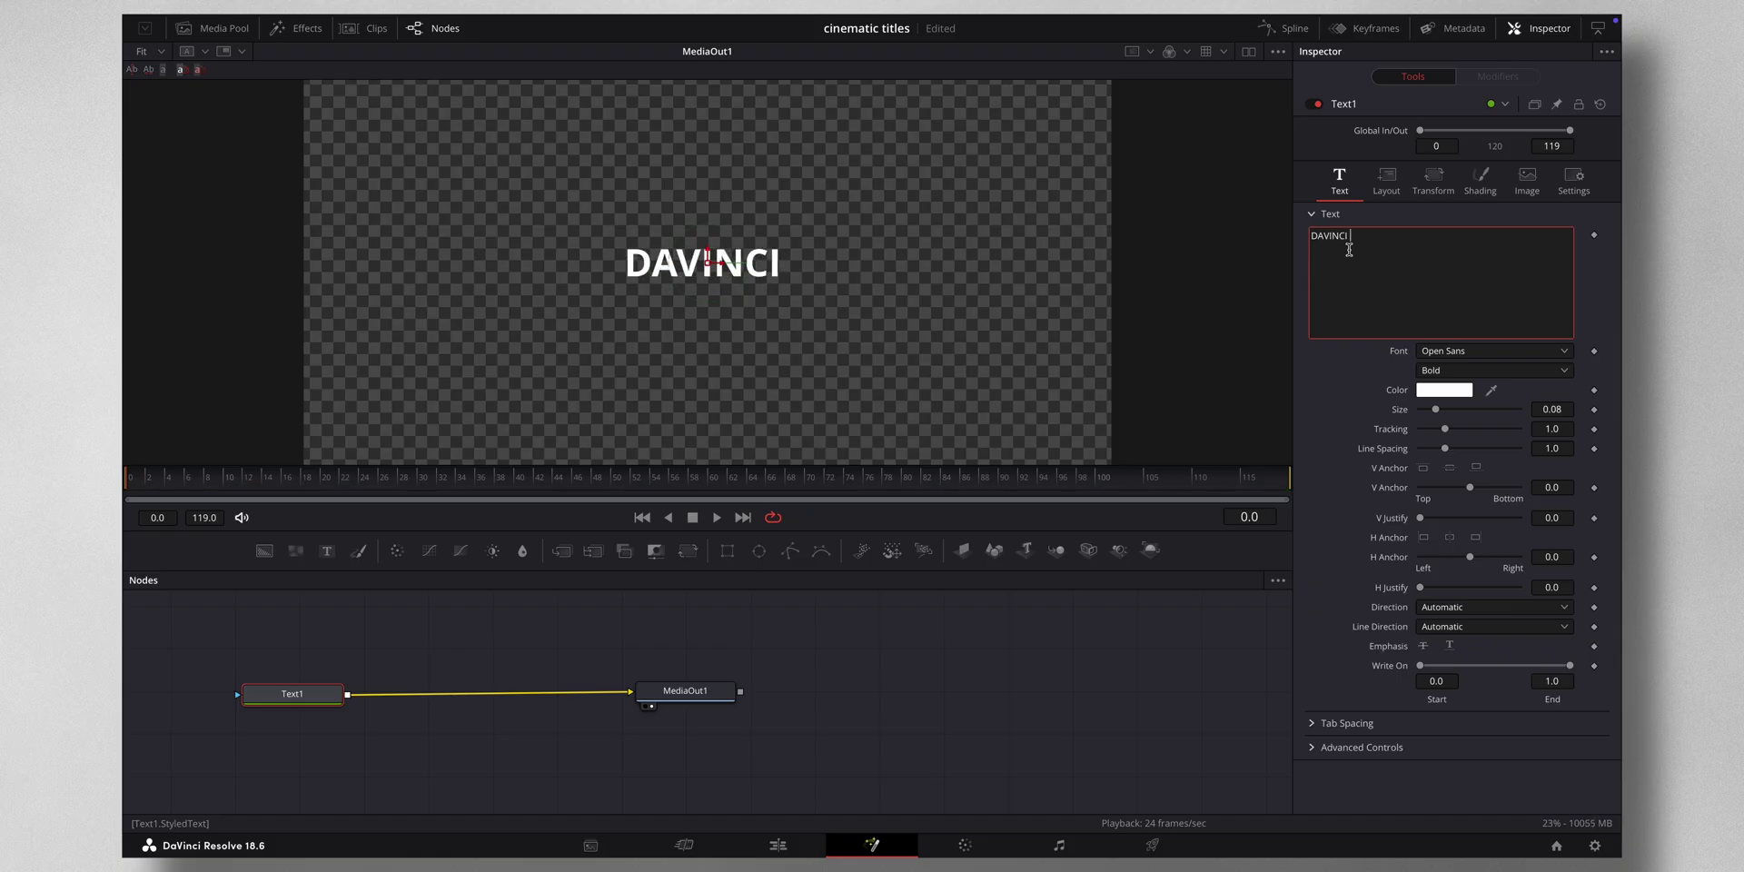
{"action": "type", "text": "RESOLVE"}
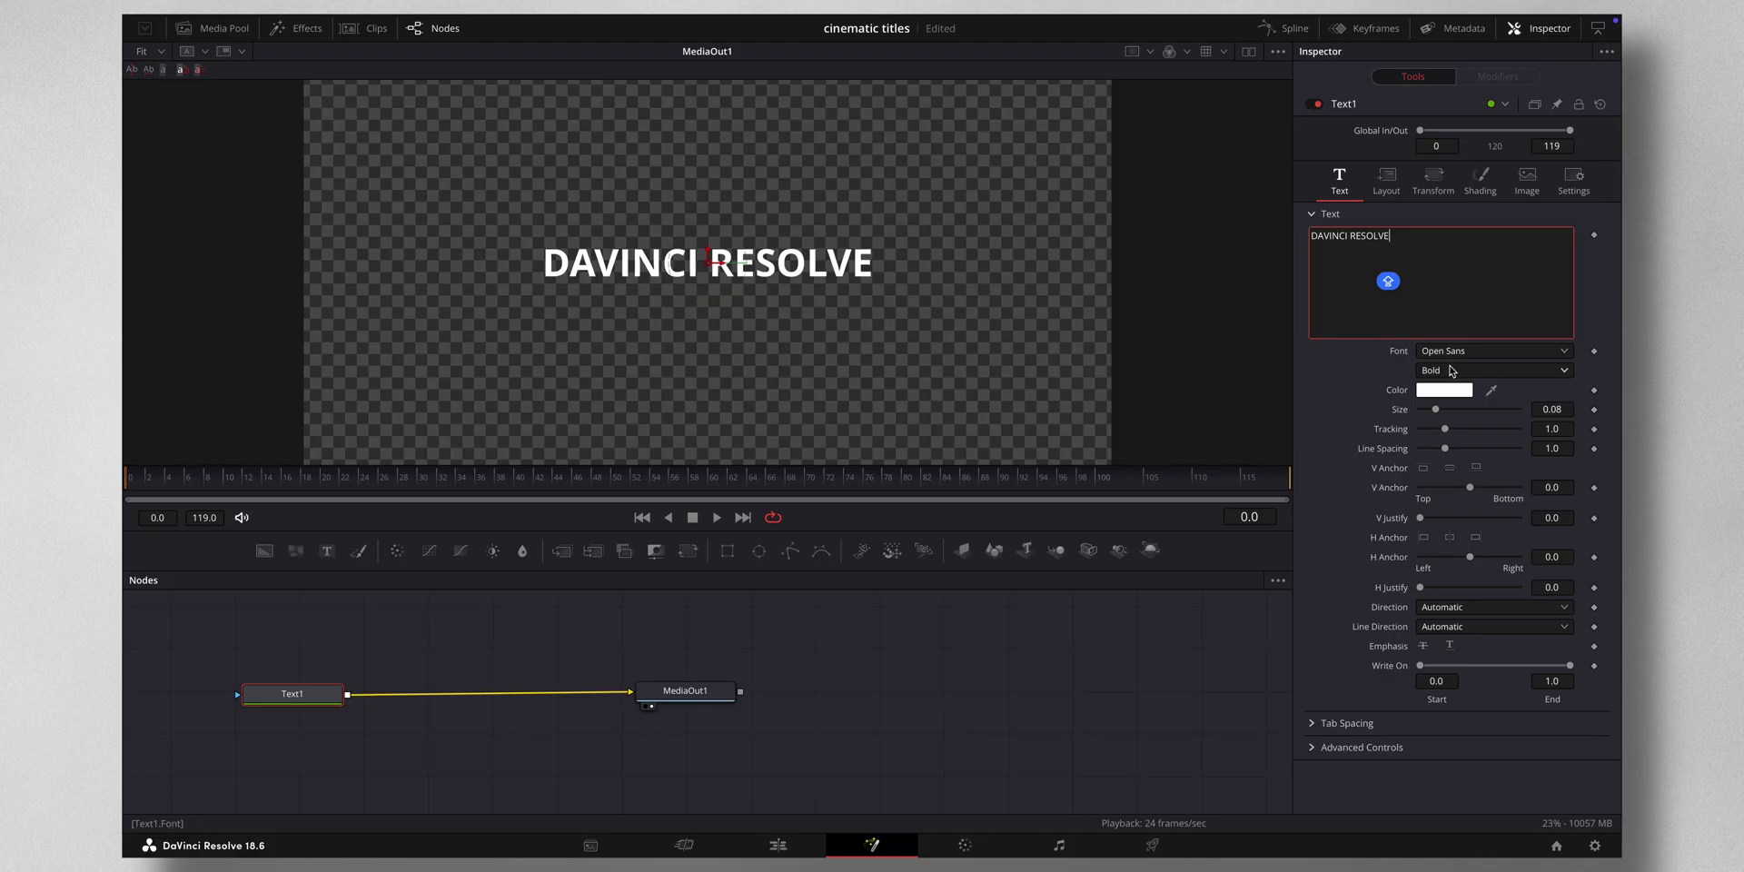
Style the title in Light weight, size 0.0822, with tracking widened to about 1.449
{"action": "left_click", "coordinate": [1473, 370]}
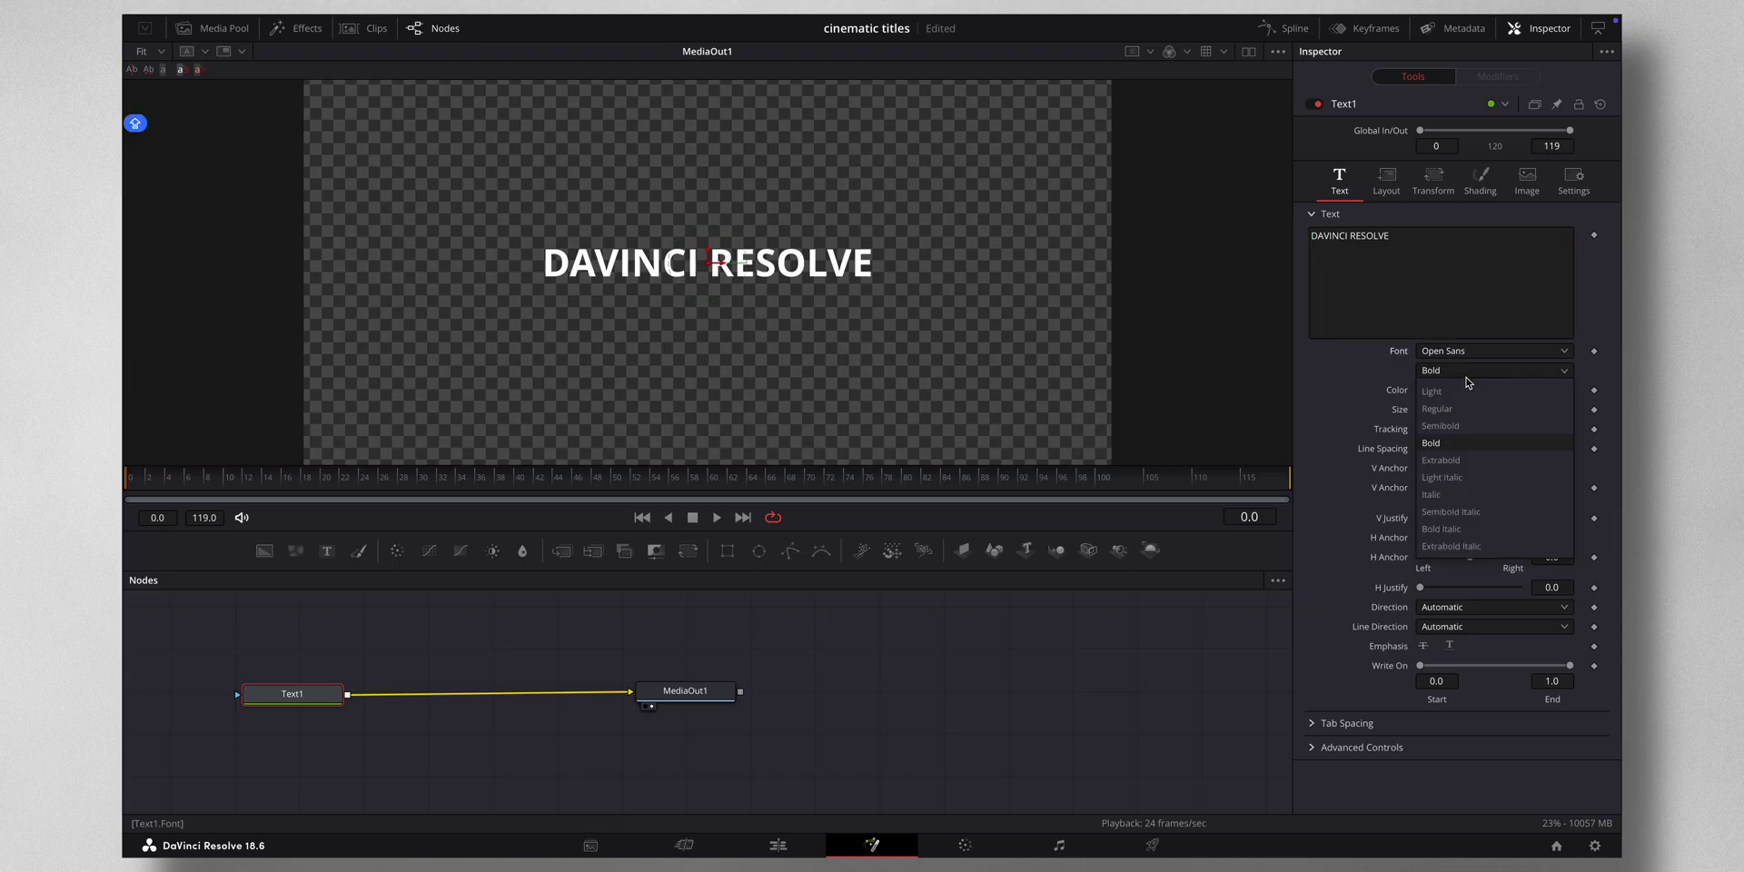
{"action": "left_click", "coordinate": [1470, 391]}
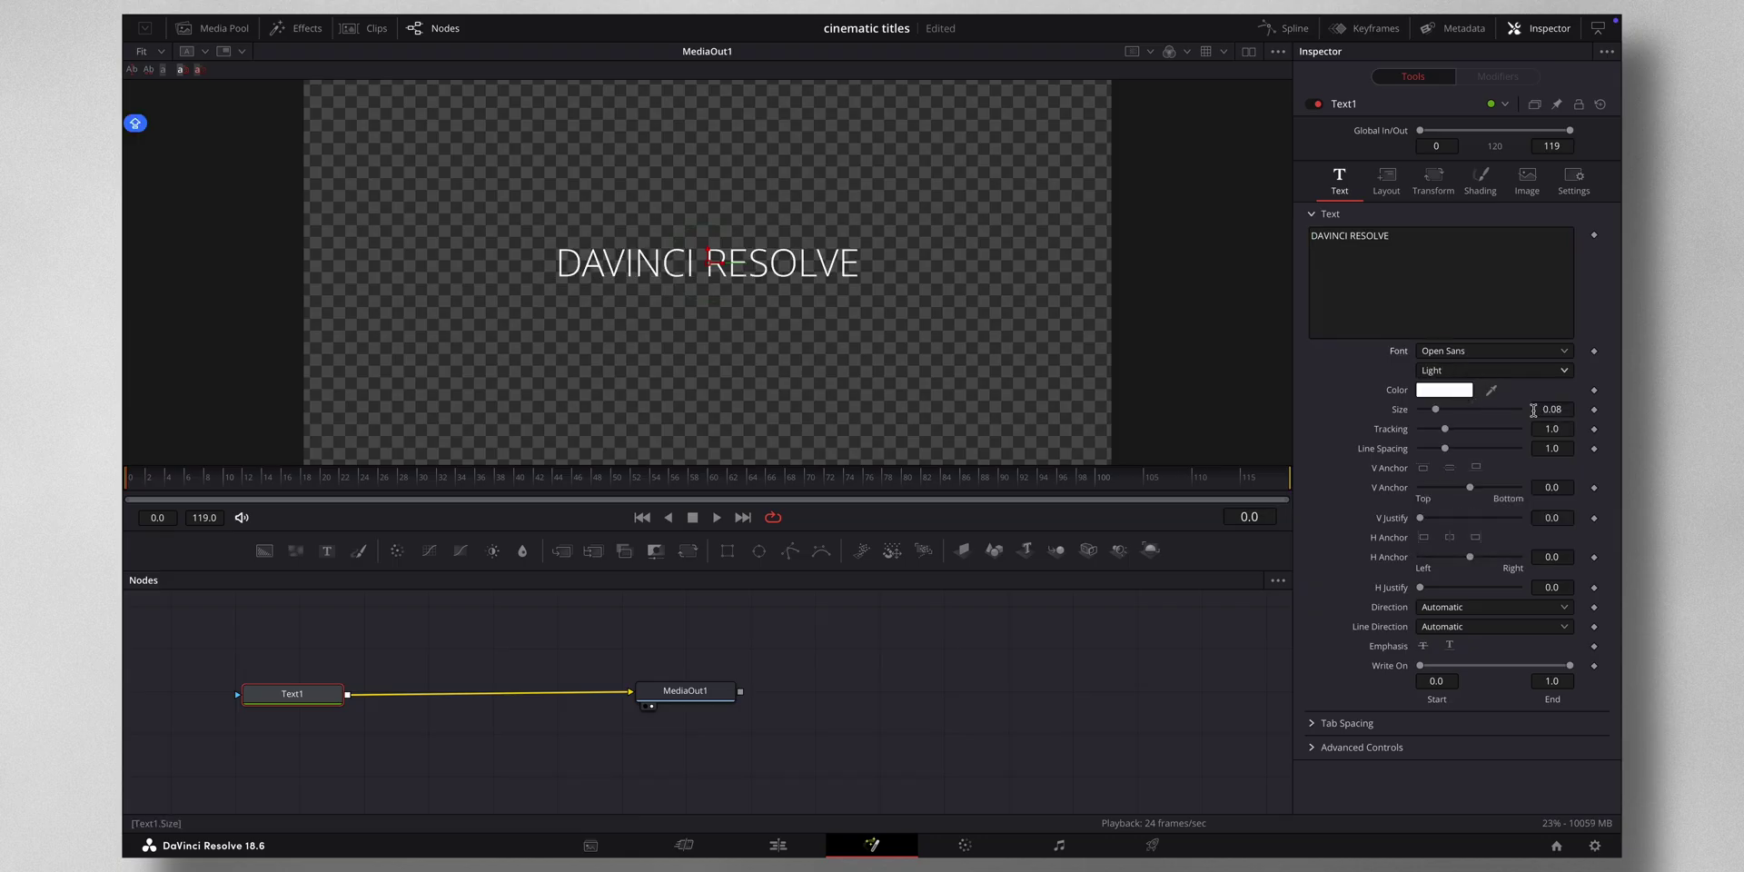
{"action": "mouse_move", "coordinate": [1549, 409]}
{"action": "left_mouse_down"}
{"action": "mouse_move", "coordinate": [1567, 409]}
{"action": "mouse_move", "coordinate": [1548, 411]}
{"action": "left_mouse_up"}
{"action": "left_click_drag", "start_coordinate": [1448, 431], "coordinate": [1461, 435]}
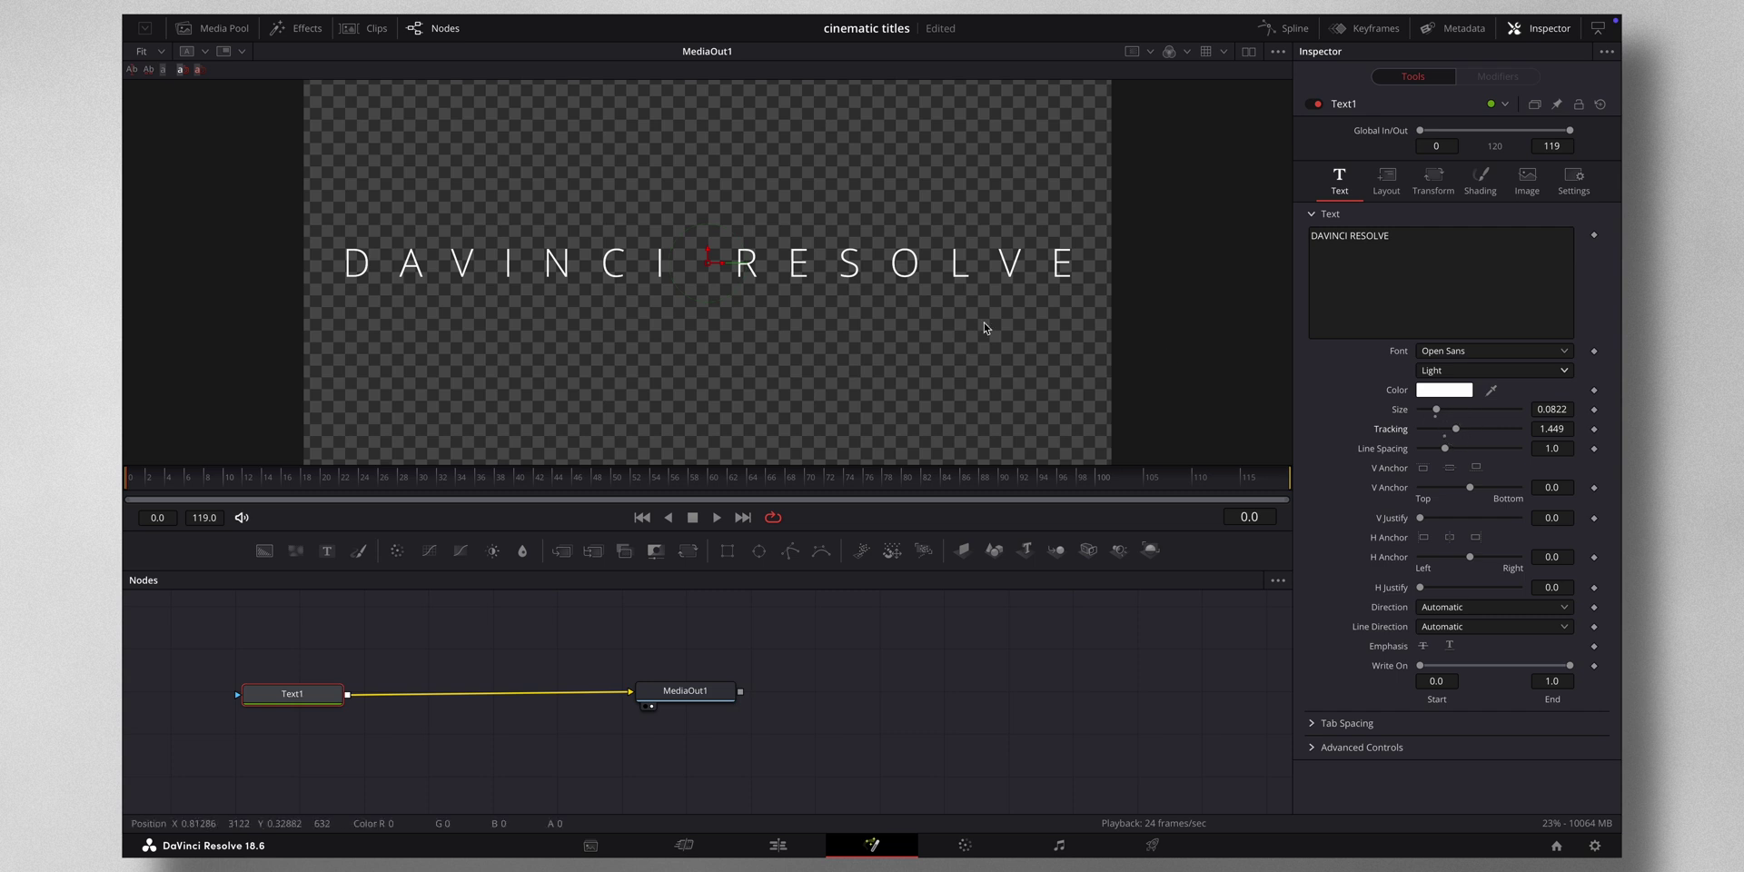
Attach a Follower modifier to the title text and display its settings
{"action": "right_click", "coordinate": [1378, 258]}
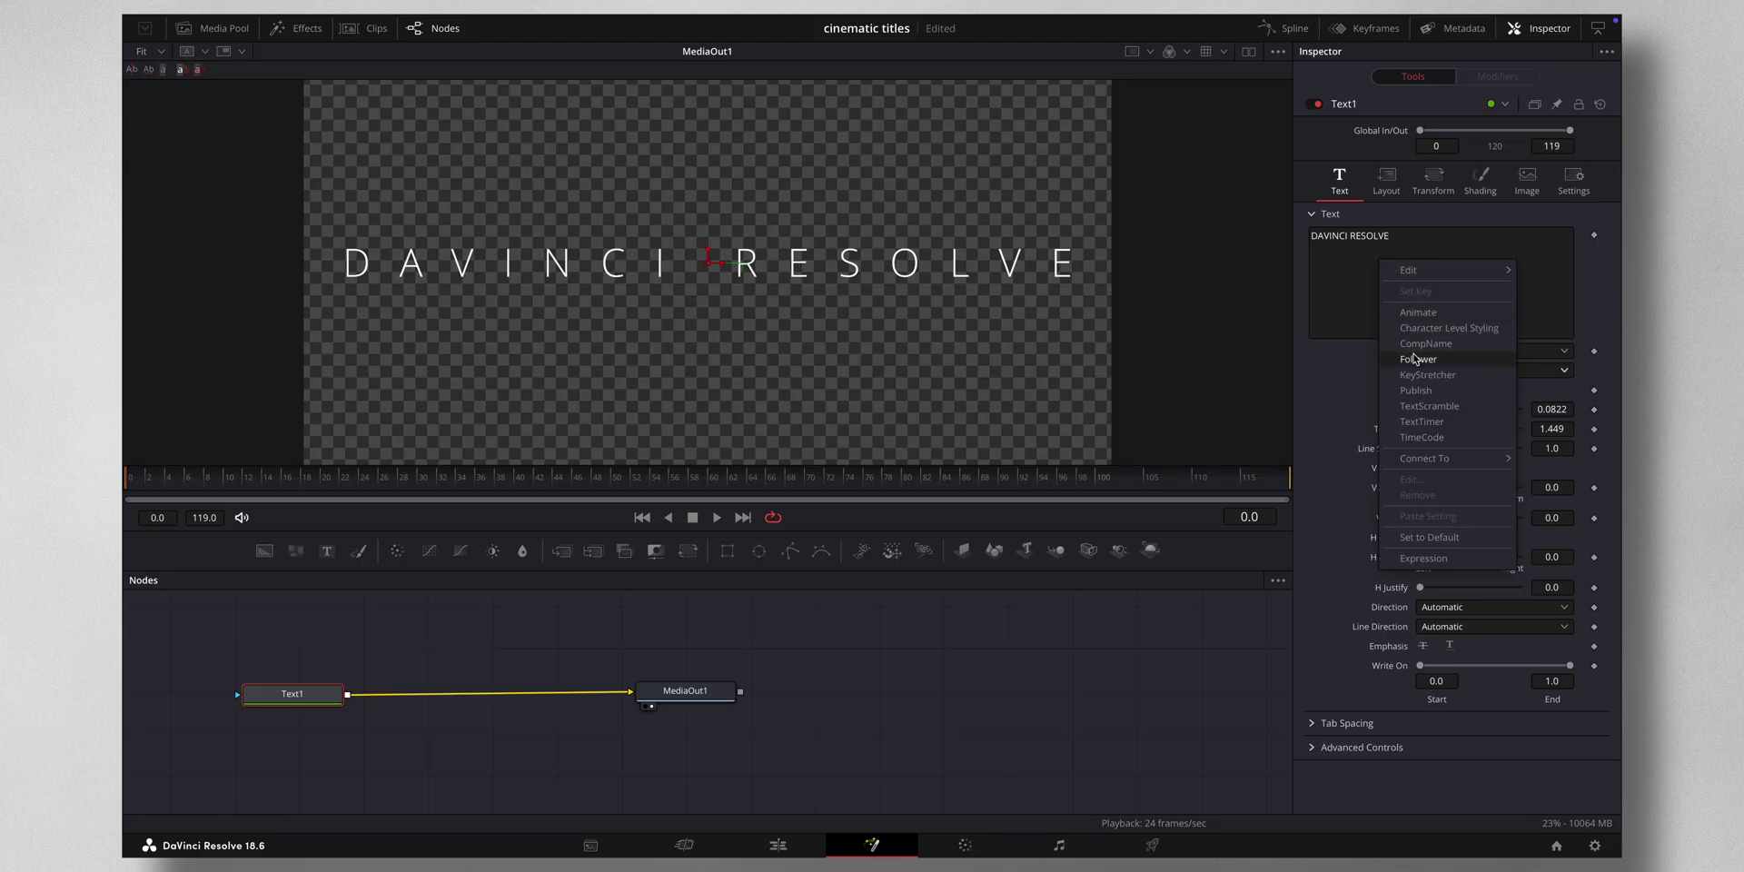
{"action": "left_click", "coordinate": [1413, 361]}
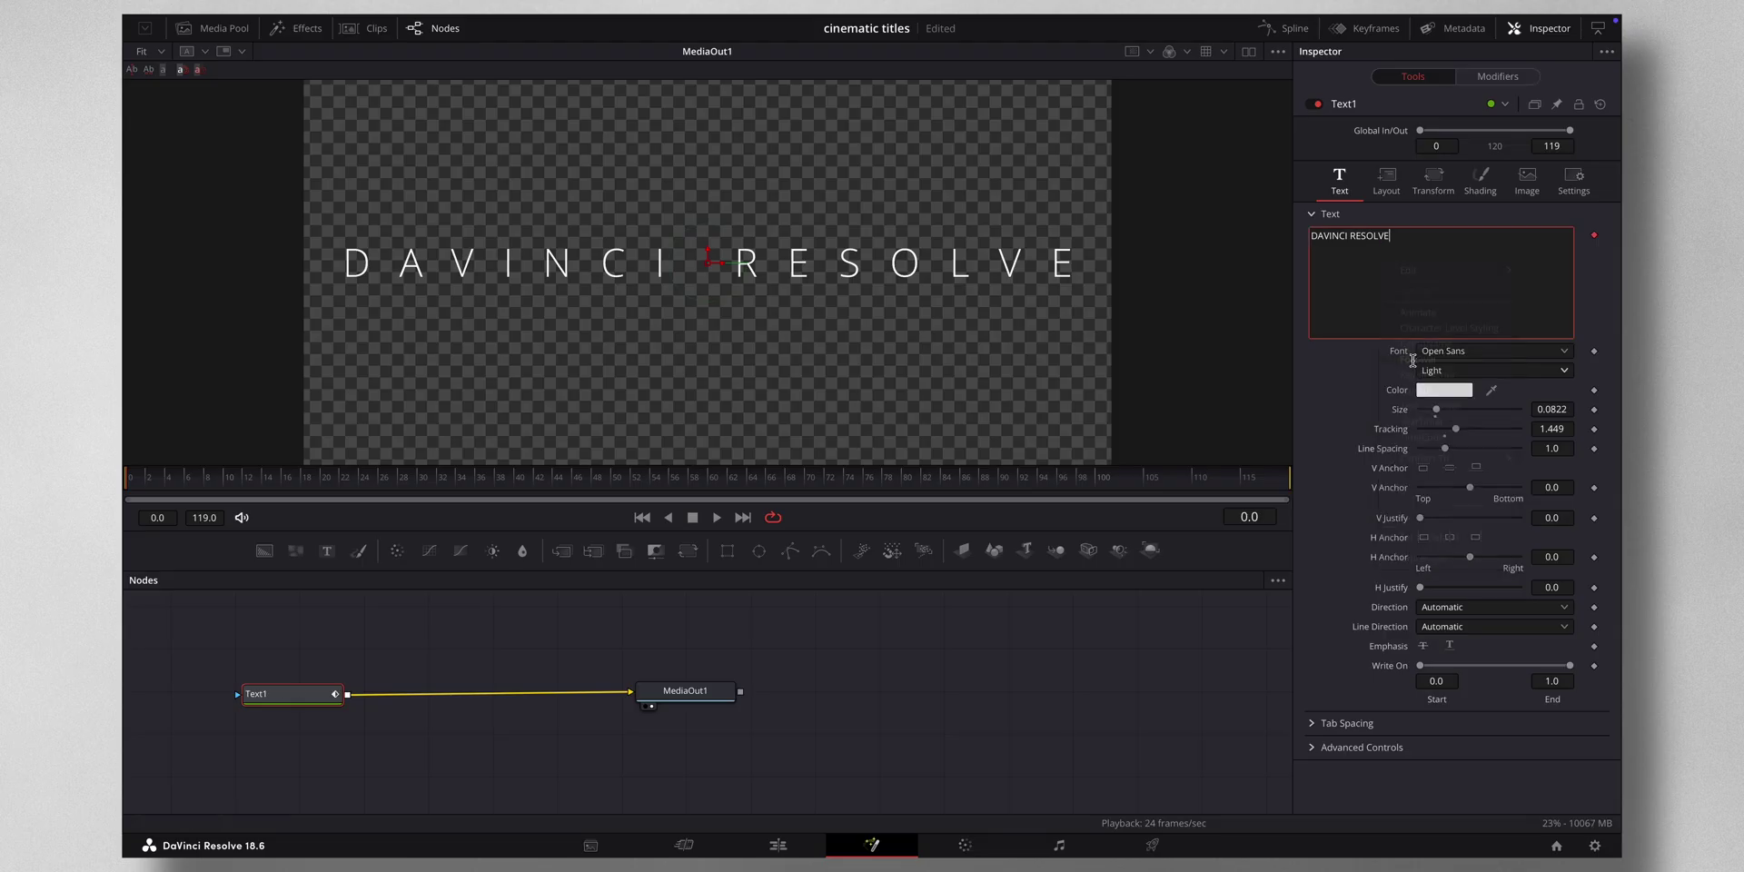
{"action": "left_click", "coordinate": [1496, 80]}
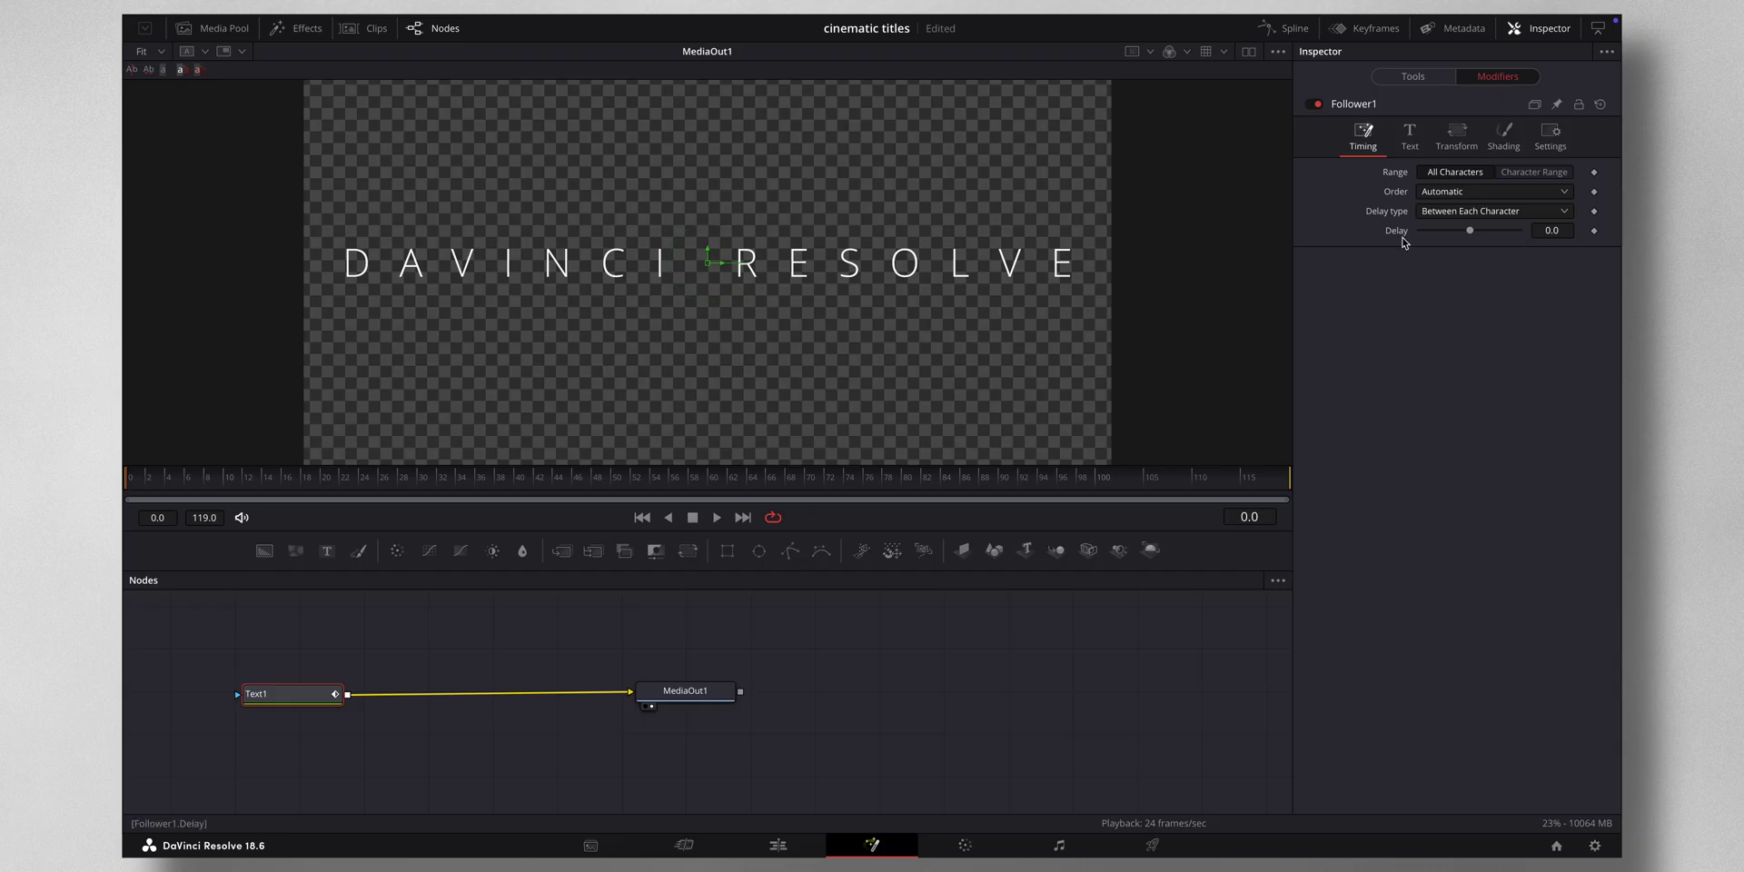
Set Follower1 Delay to 1, Order to Random But One by One, delay Between Each Character
{"action": "left_click", "coordinate": [1545, 232]}
{"action": "type", "text": "1"}
{"action": "left_click", "coordinate": [1472, 199]}
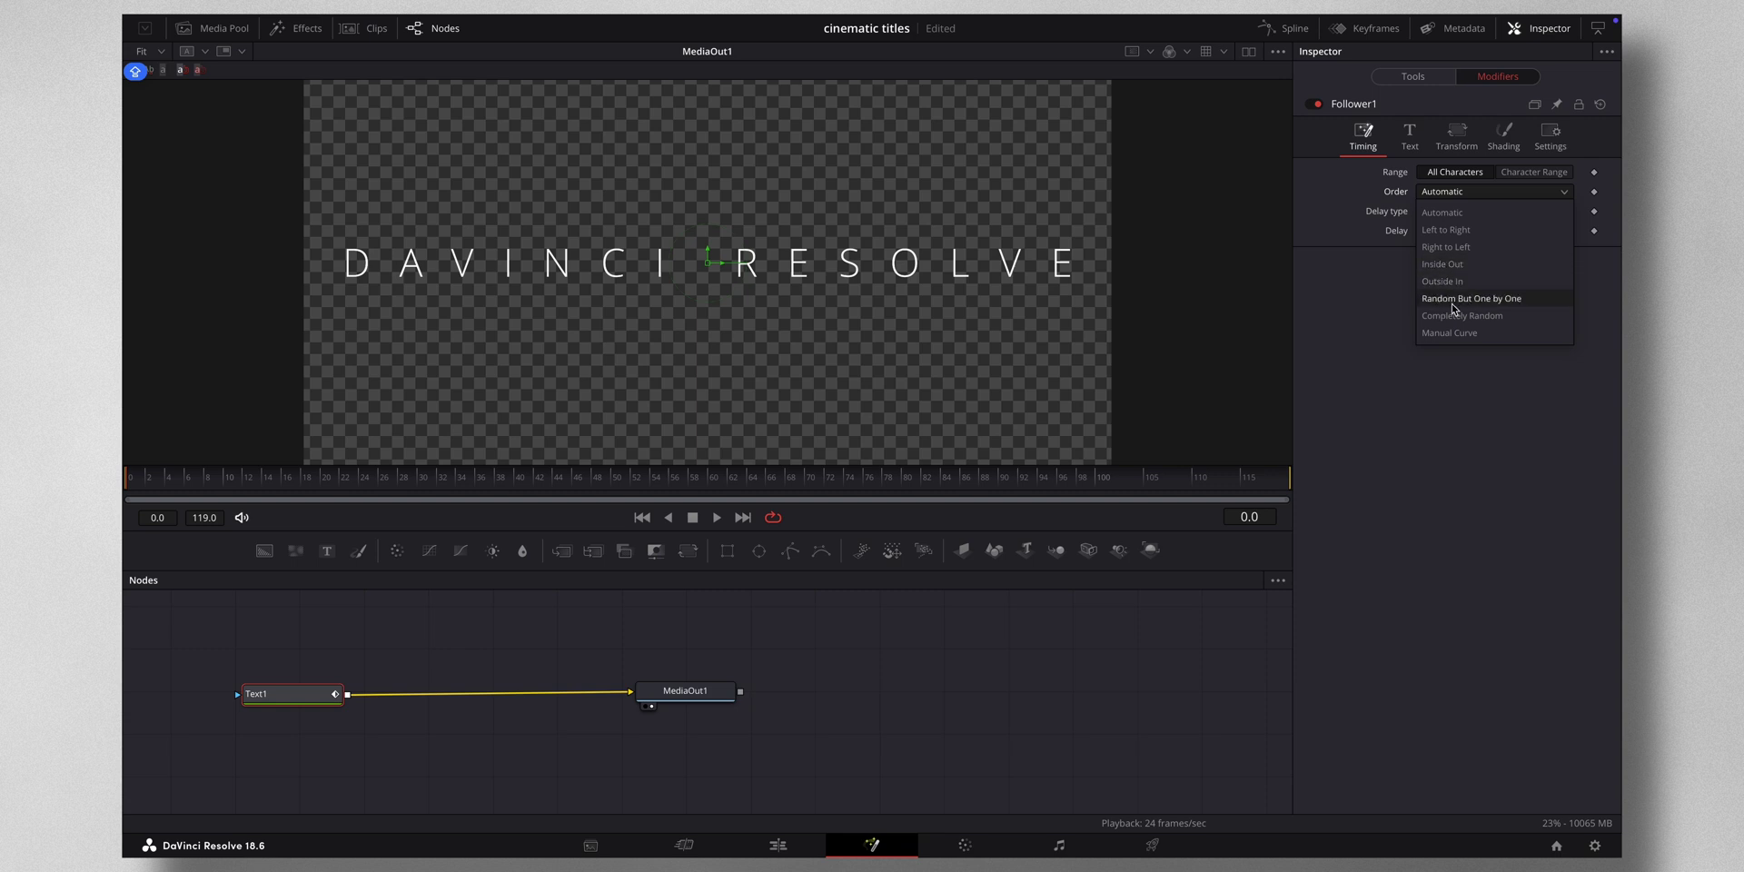
{"action": "left_click", "coordinate": [1488, 300]}
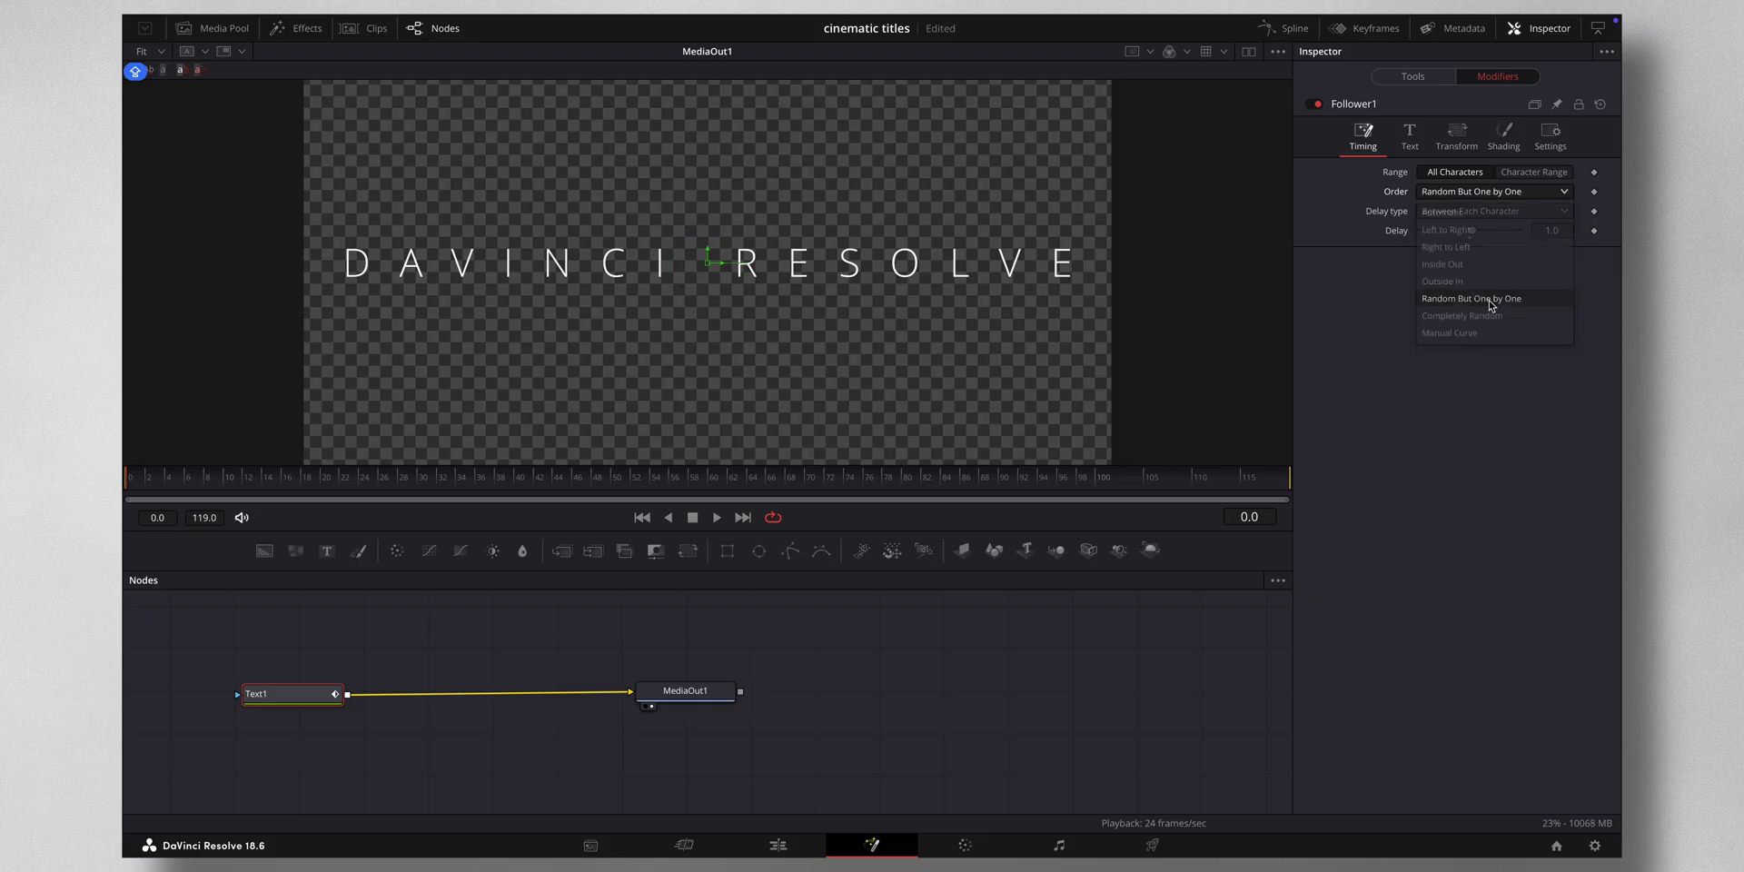
{"action": "left_click", "coordinate": [1536, 217]}
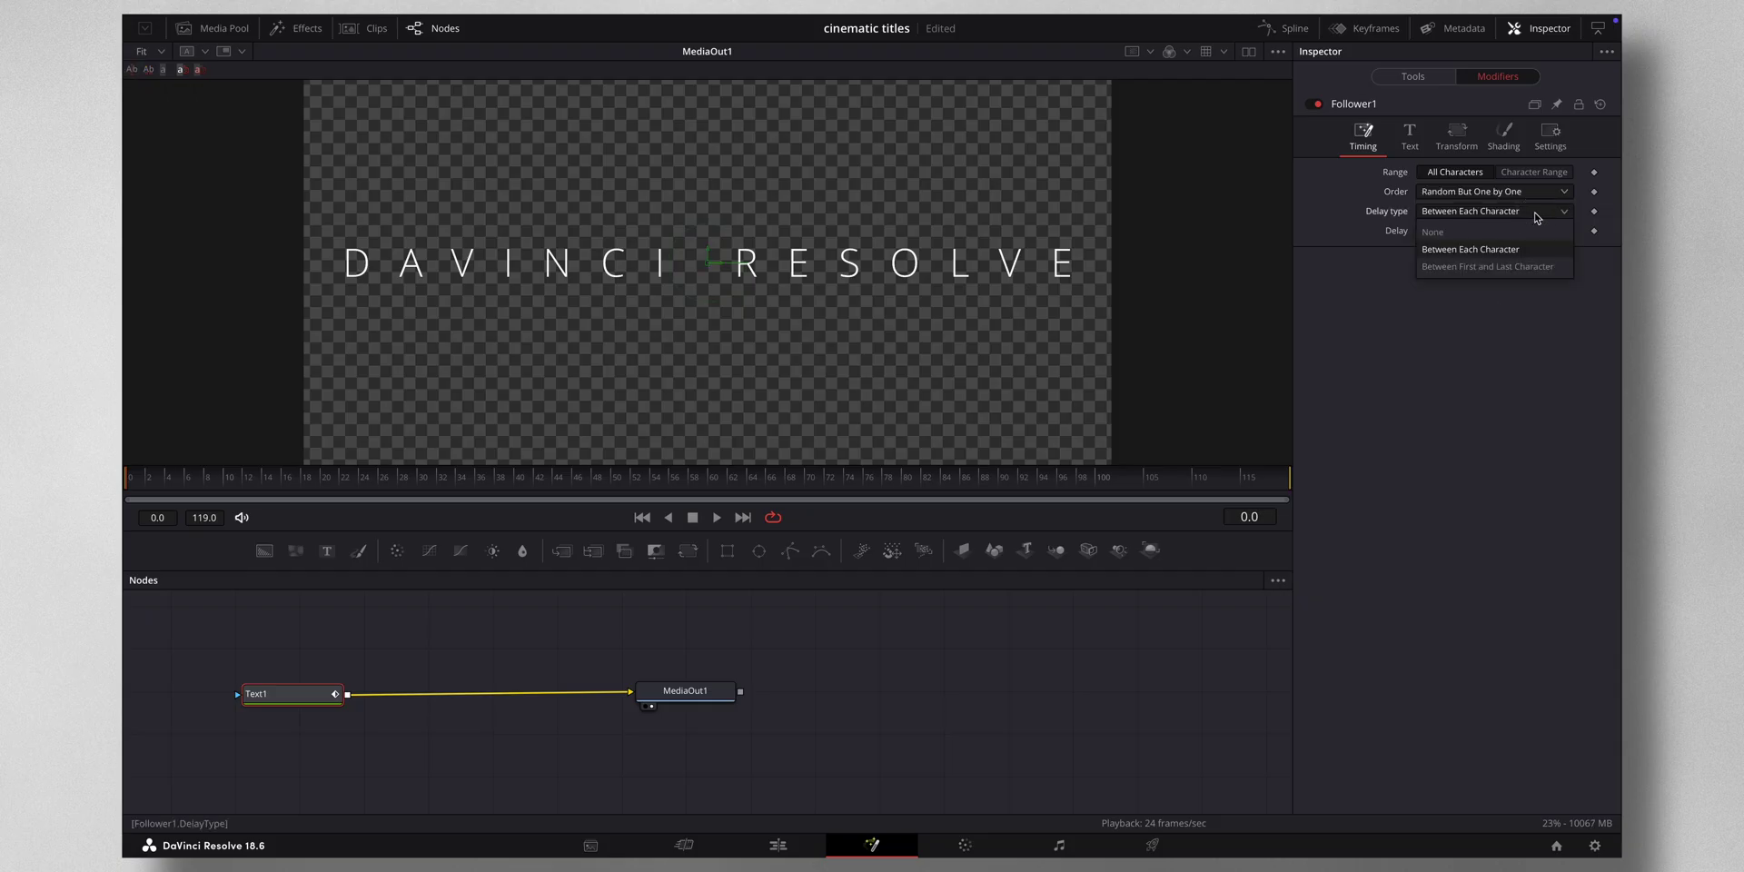
{"action": "left_click", "coordinate": [1476, 257]}
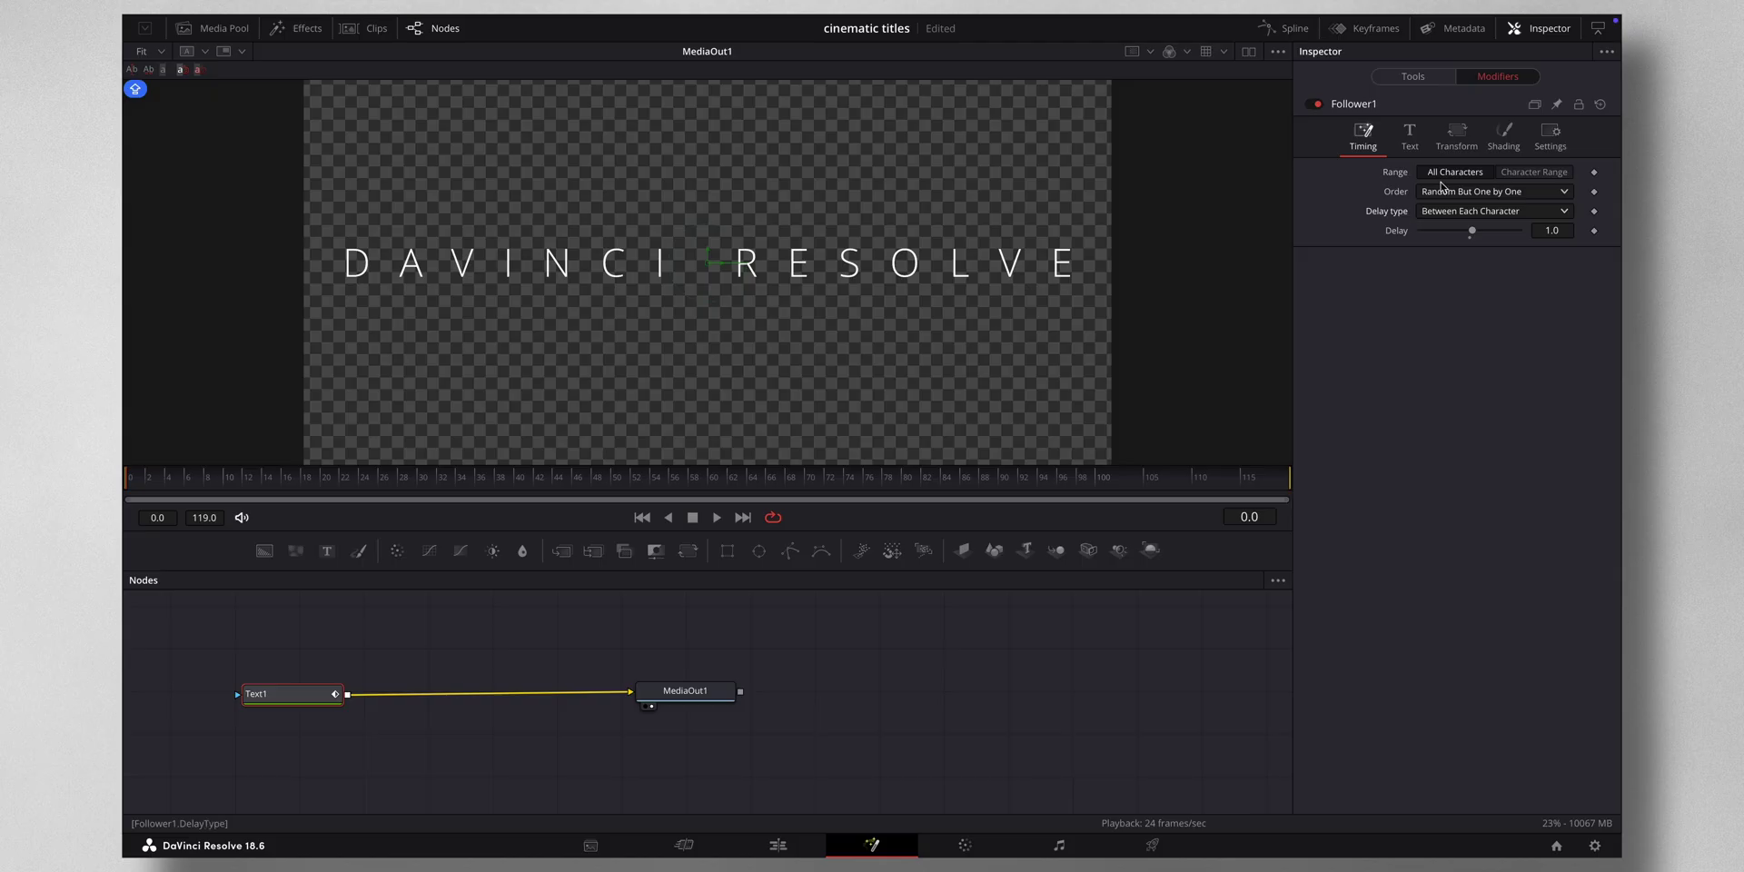
Reveal Follower1's Shading Position settings, move the playhead later, and save the project
{"action": "left_click", "coordinate": [1503, 143]}
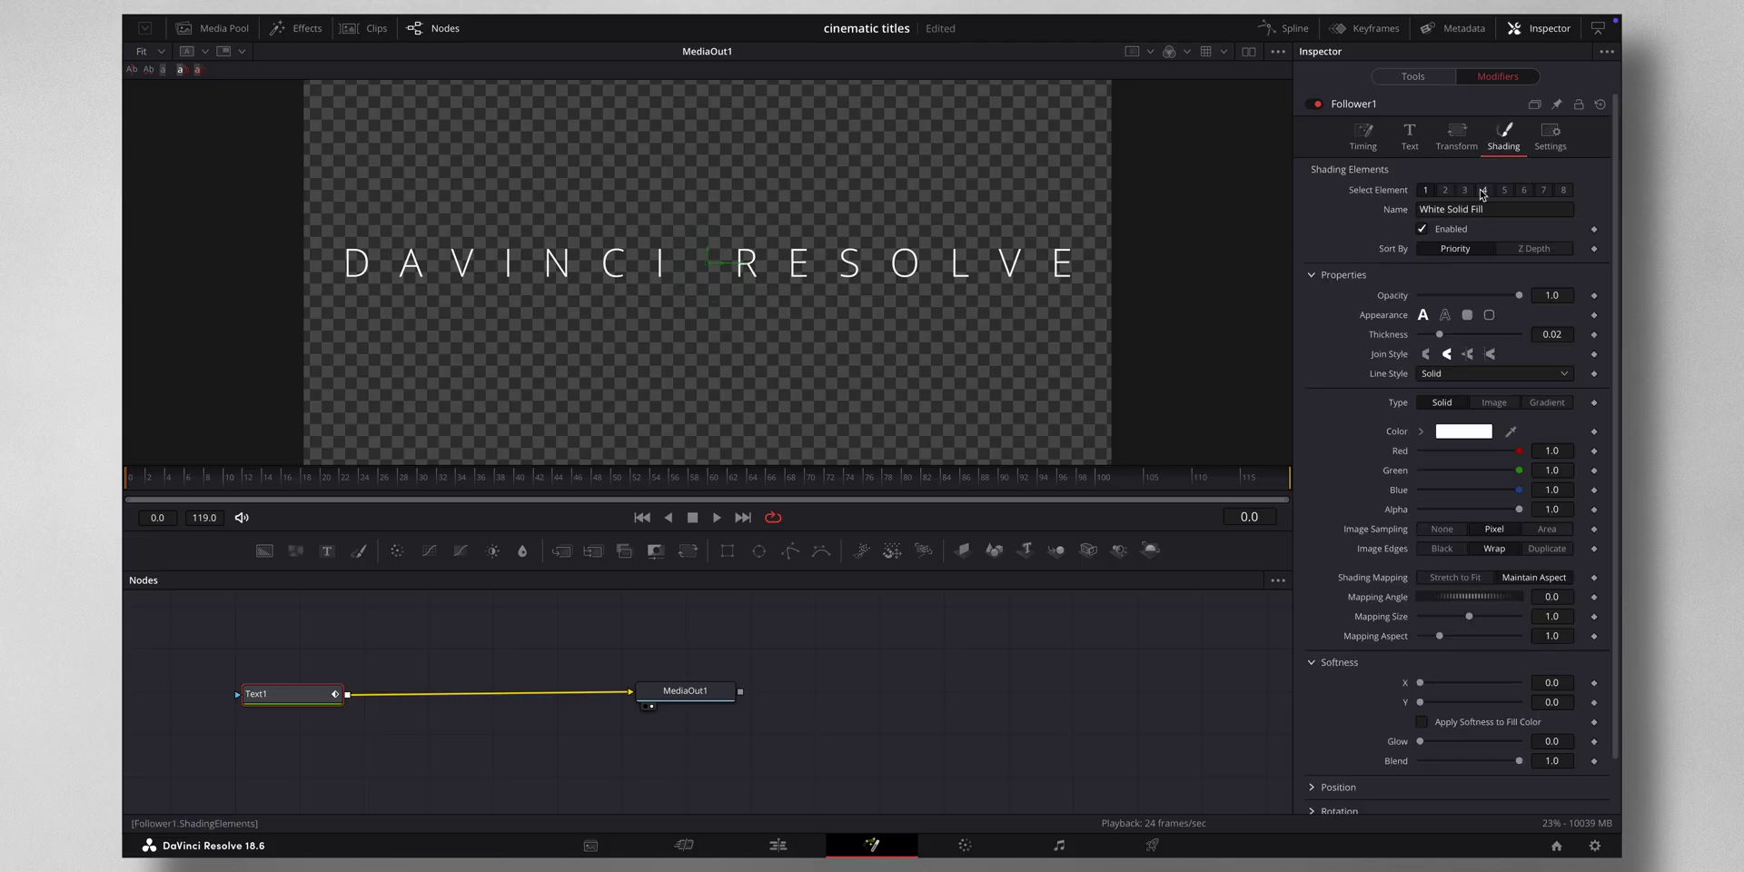
{"action": "scroll", "coordinate": [1367, 425], "scroll_direction": "down", "scroll_amount": 2}
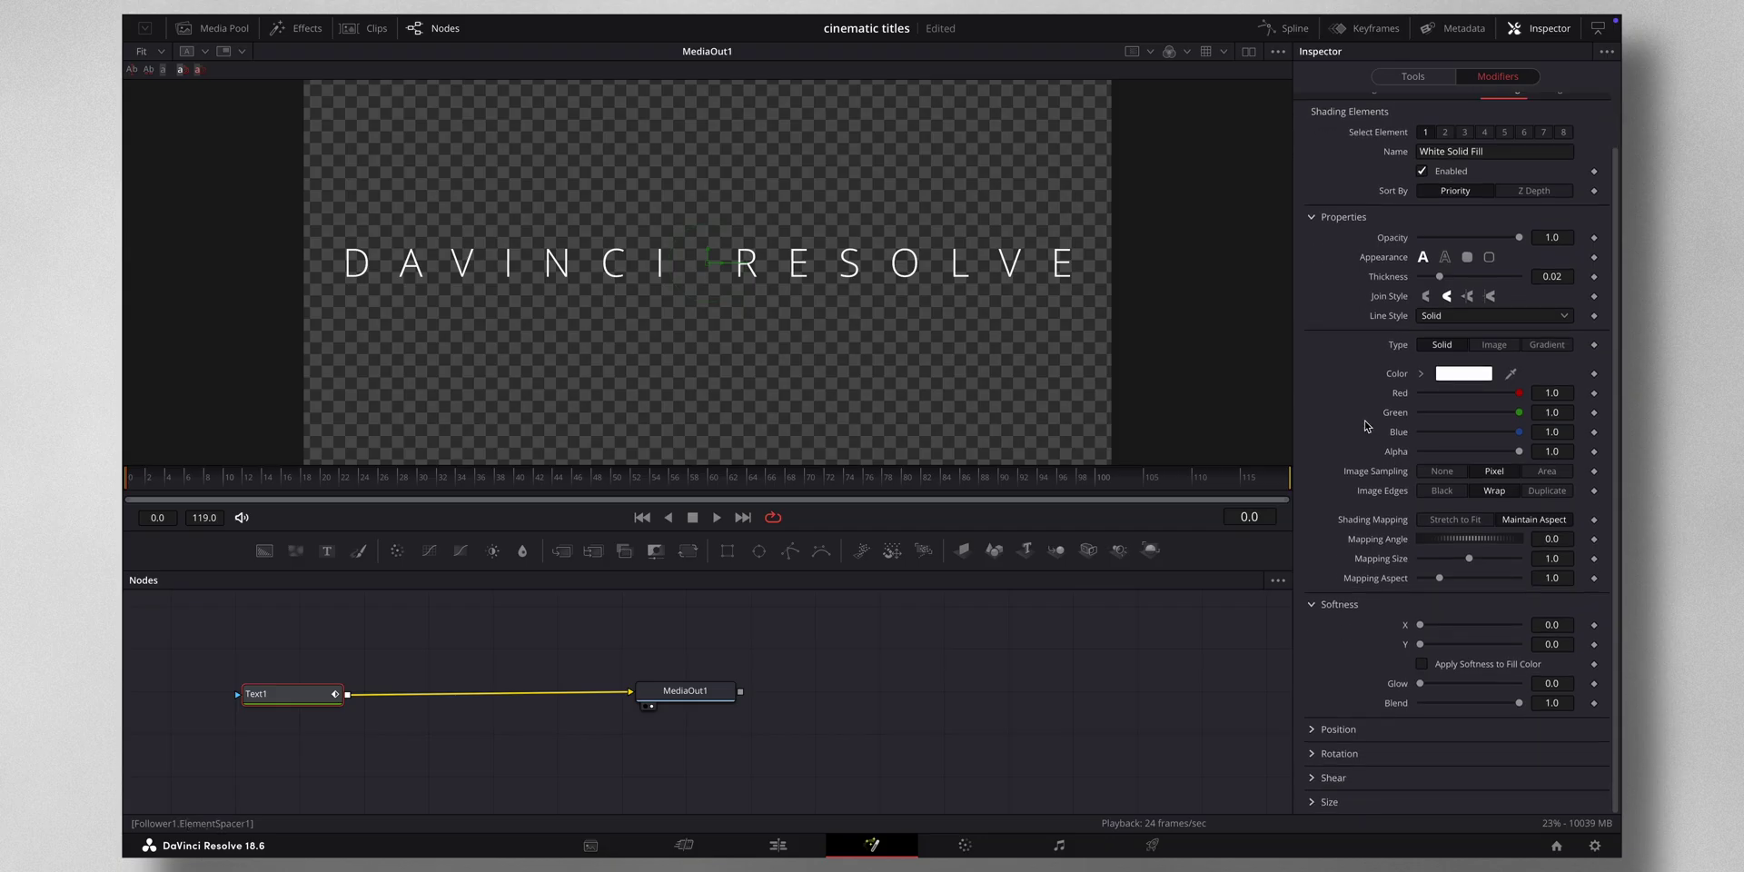
{"action": "left_click", "coordinate": [1314, 729]}
{"action": "scroll", "coordinate": [1380, 709], "scroll_direction": "down", "scroll_amount": 3}
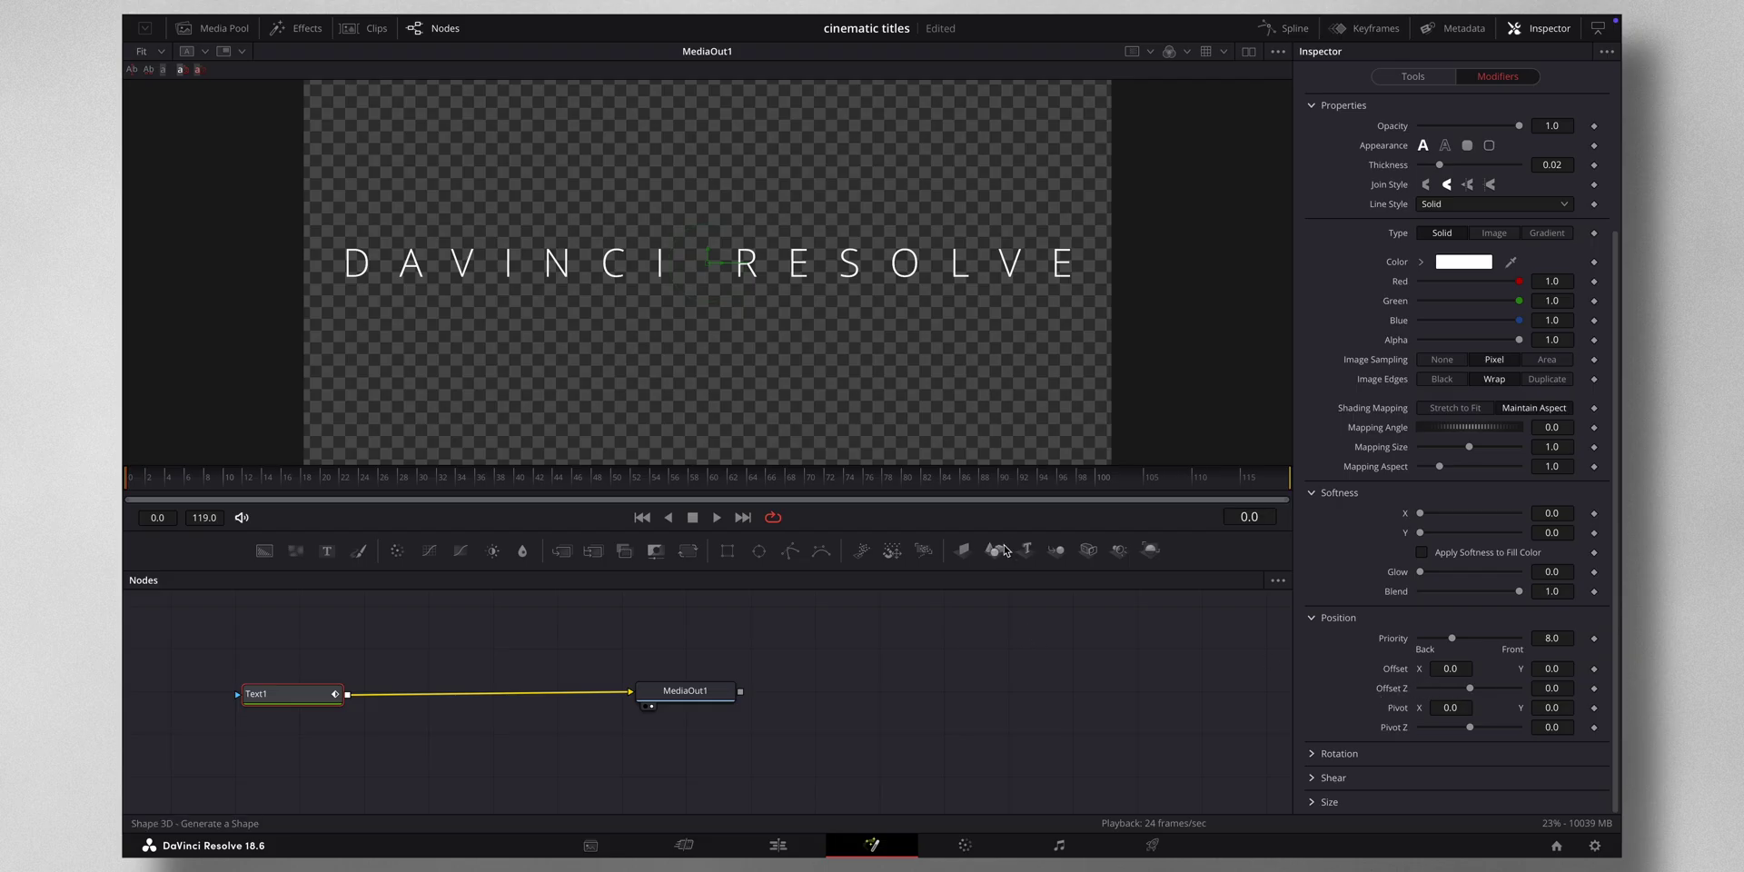
{"action": "left_click_drag", "start_coordinate": [987, 495], "coordinate": [417, 495]}
{"action": "key", "text": "ctrl+s"}
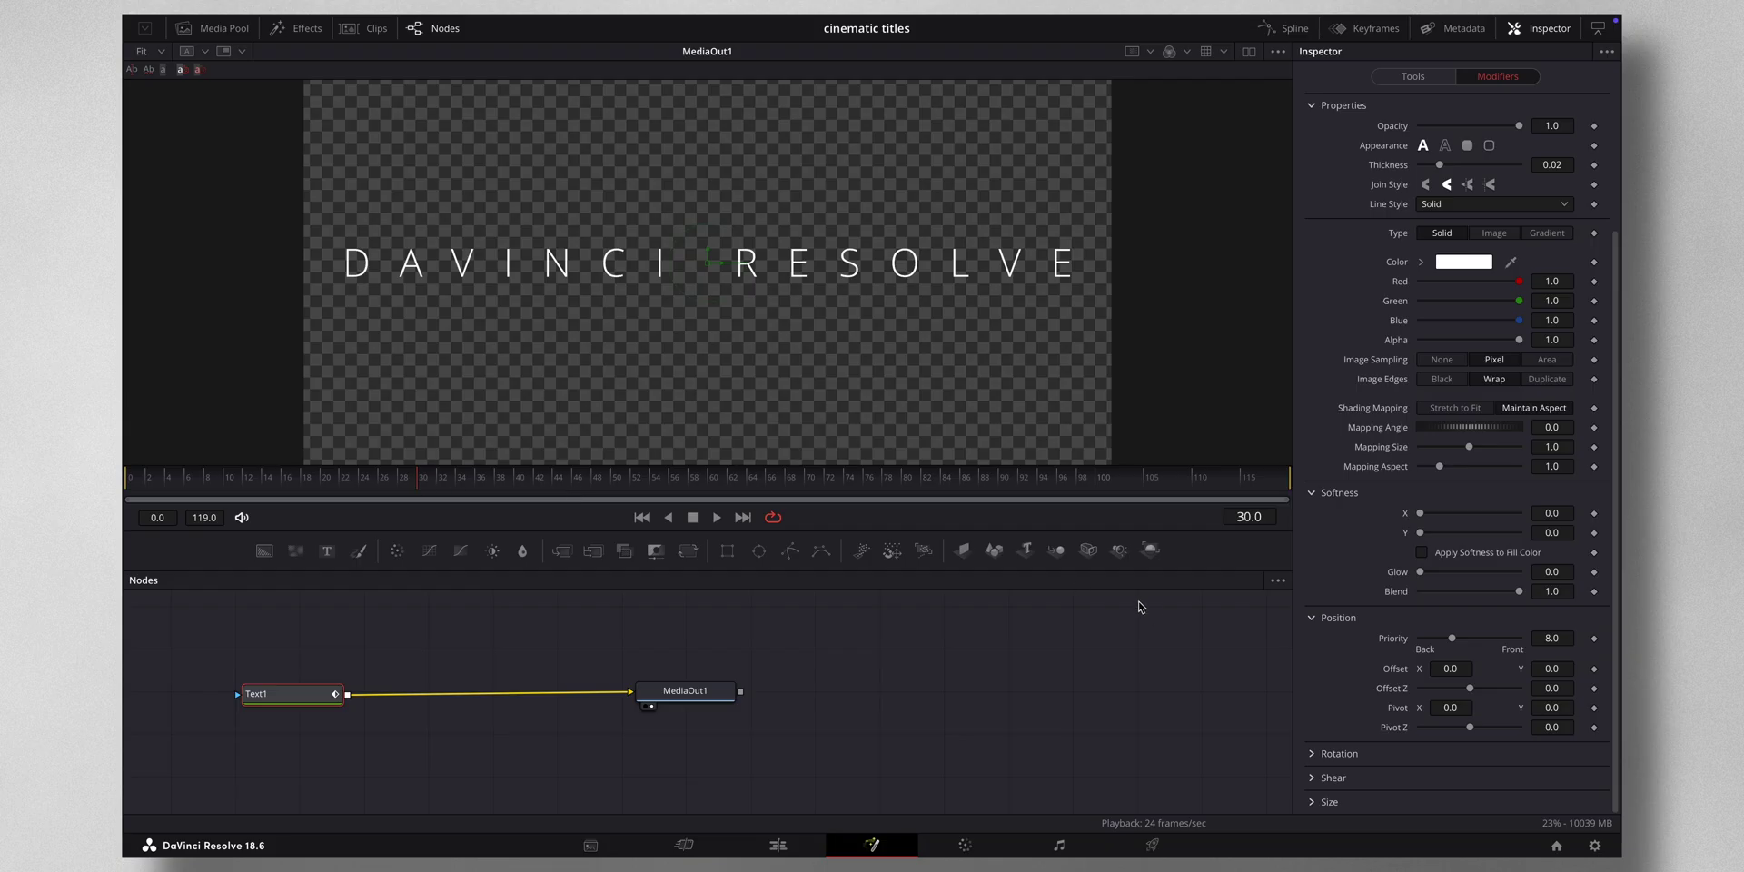
Keyframe Offset Z at 0 on frame 30 and -20 on frame 0, then preview the fly-in
{"action": "left_click", "coordinate": [1594, 688]}
{"action": "left_click_drag", "start_coordinate": [418, 485], "coordinate": [129, 483]}
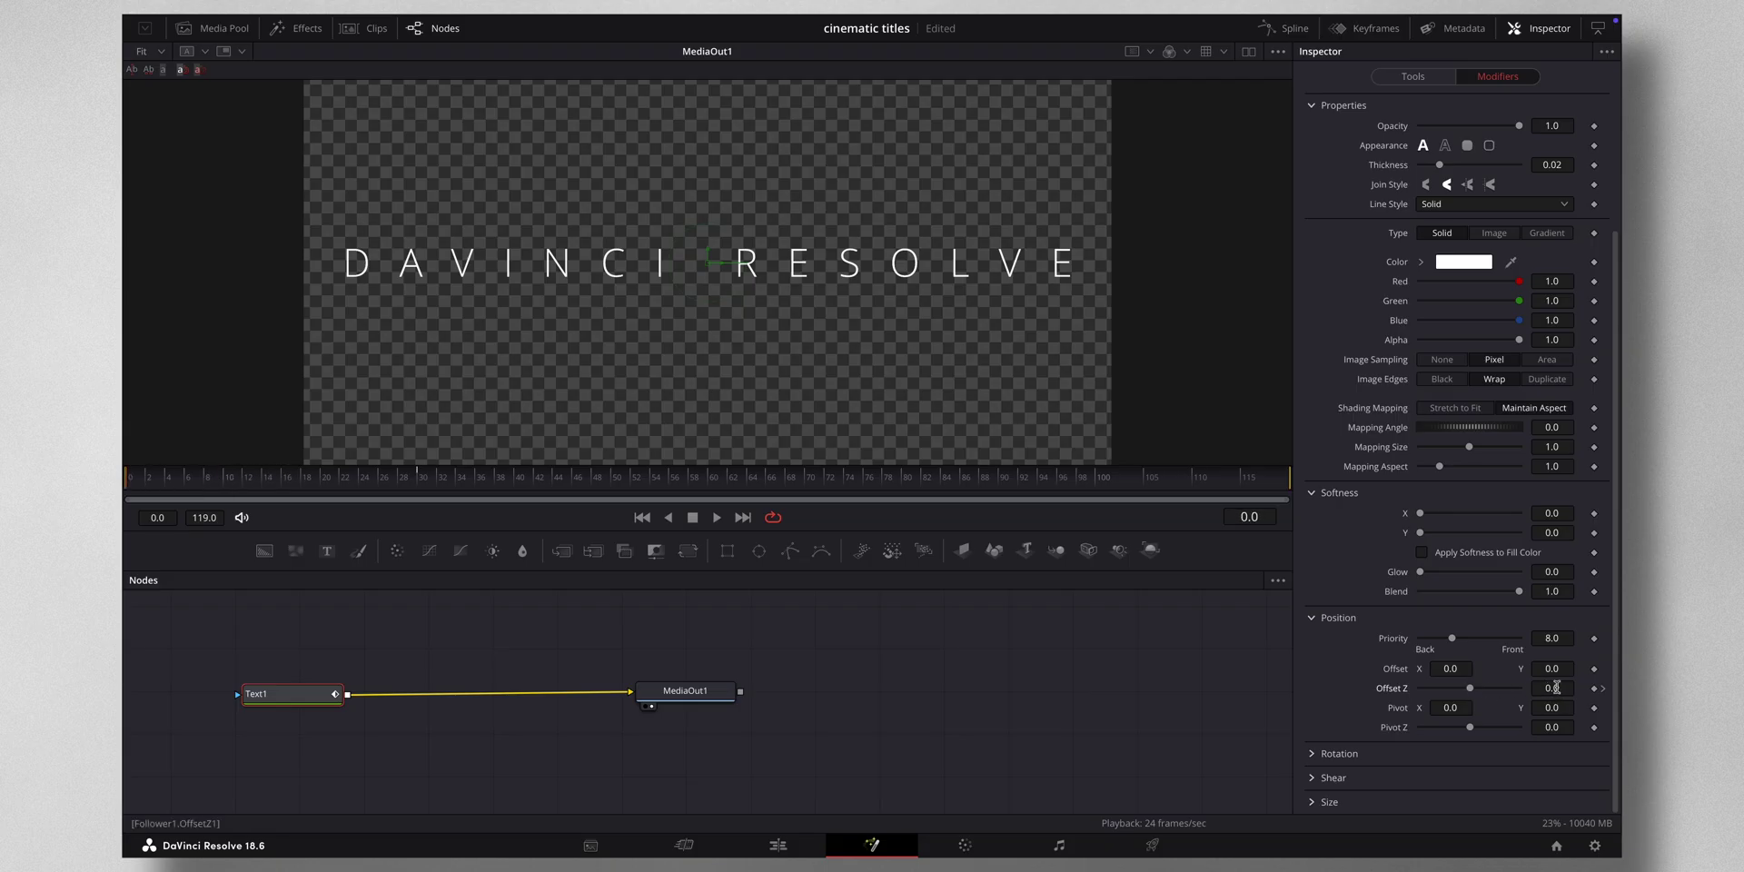
{"action": "left_click_drag", "start_coordinate": [1470, 688], "coordinate": [1401, 696]}
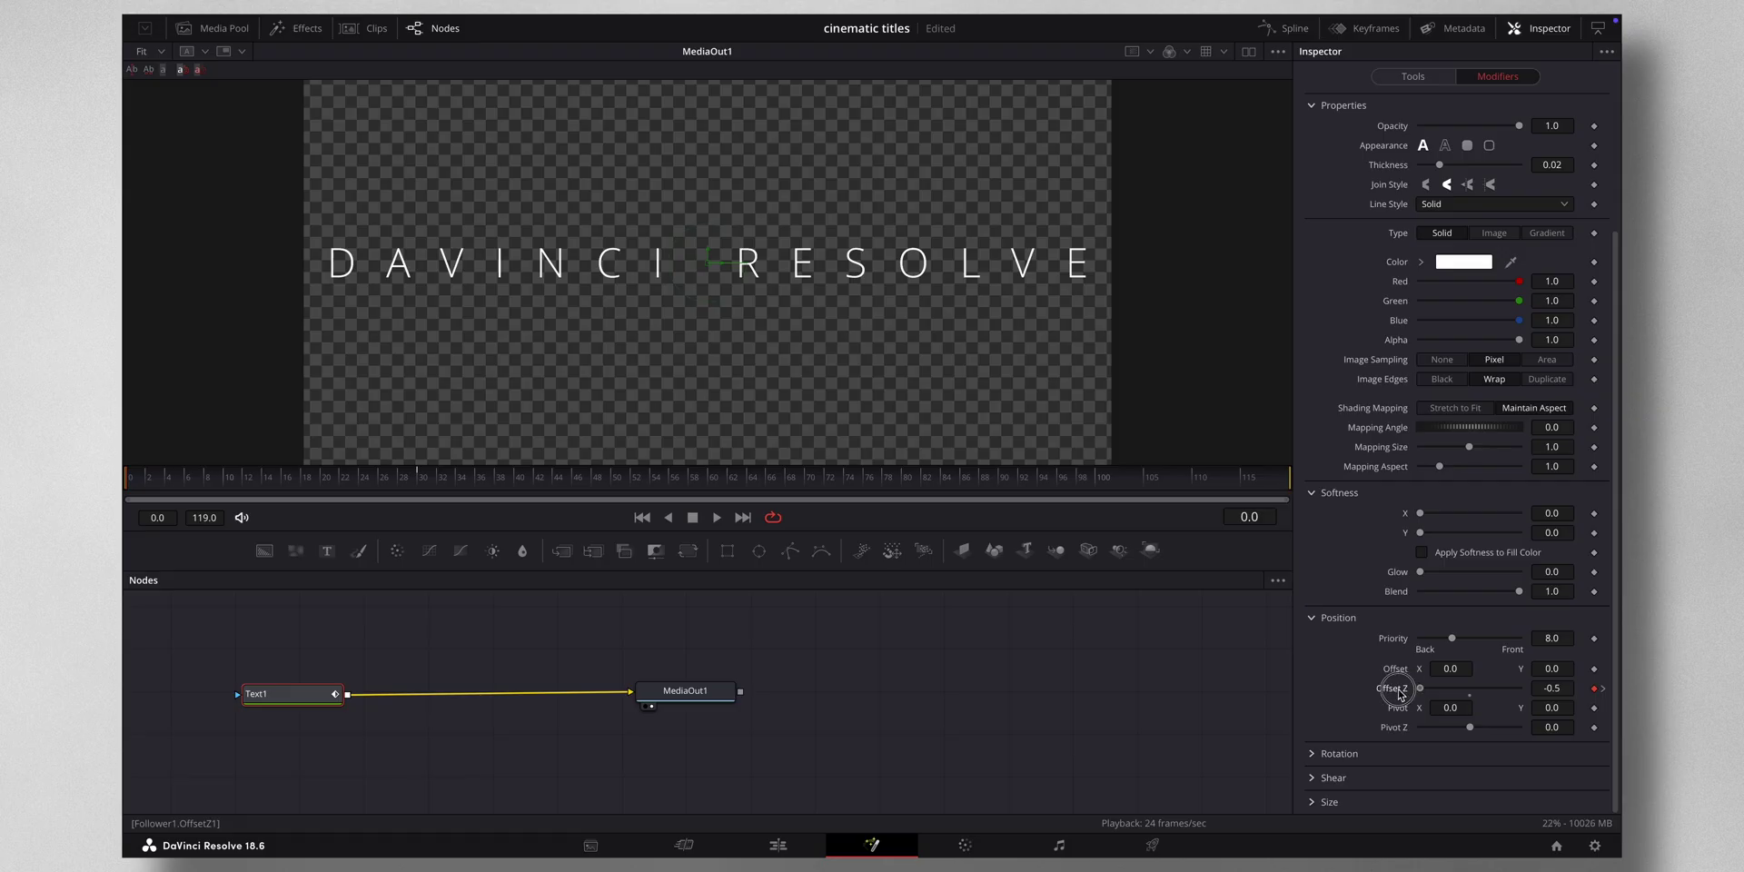
{"action": "left_click", "coordinate": [1558, 691]}
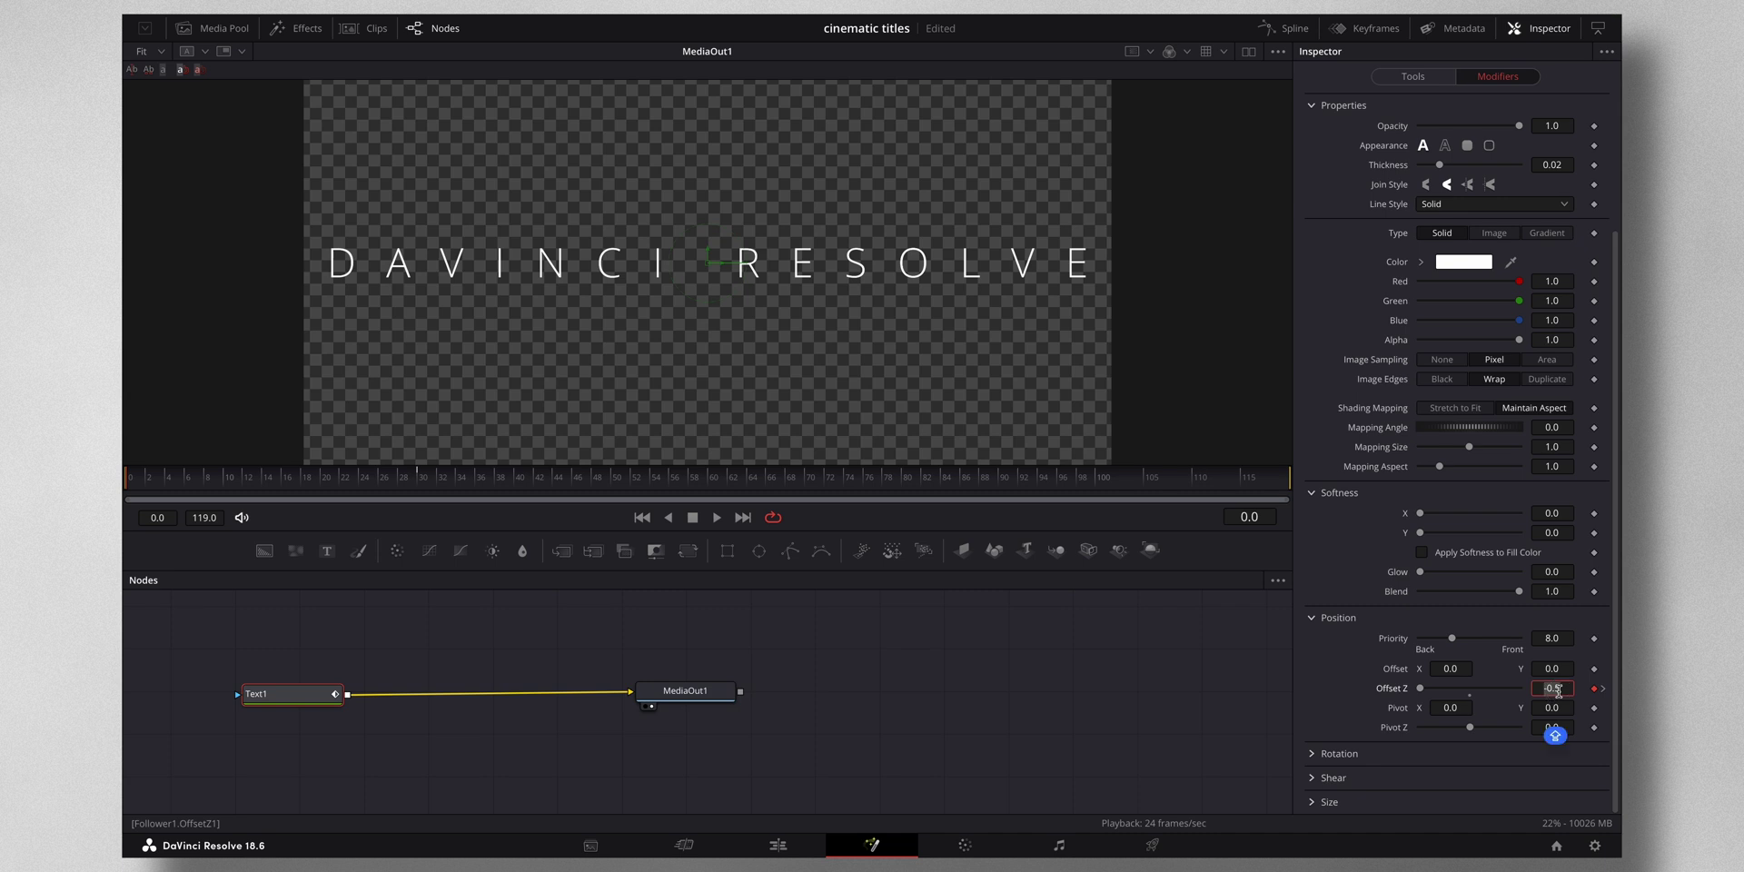
{"action": "type", "text": "-20"}
{"action": "key", "text": "Tab"}
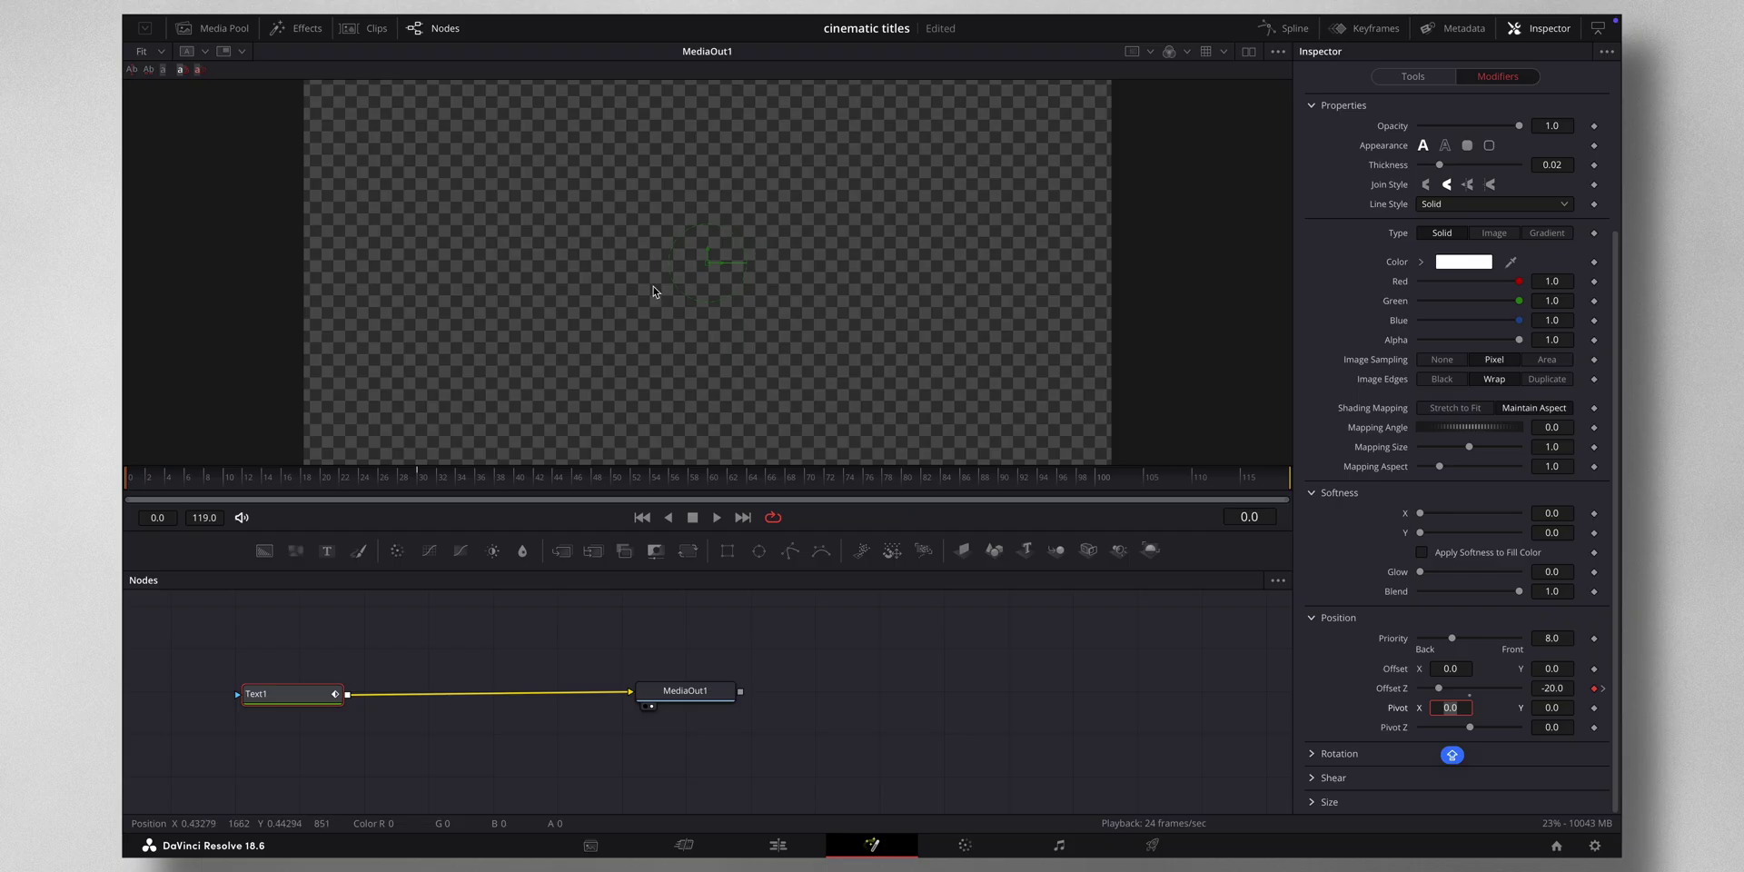
{"action": "left_click_drag", "start_coordinate": [127, 487], "coordinate": [571, 490]}
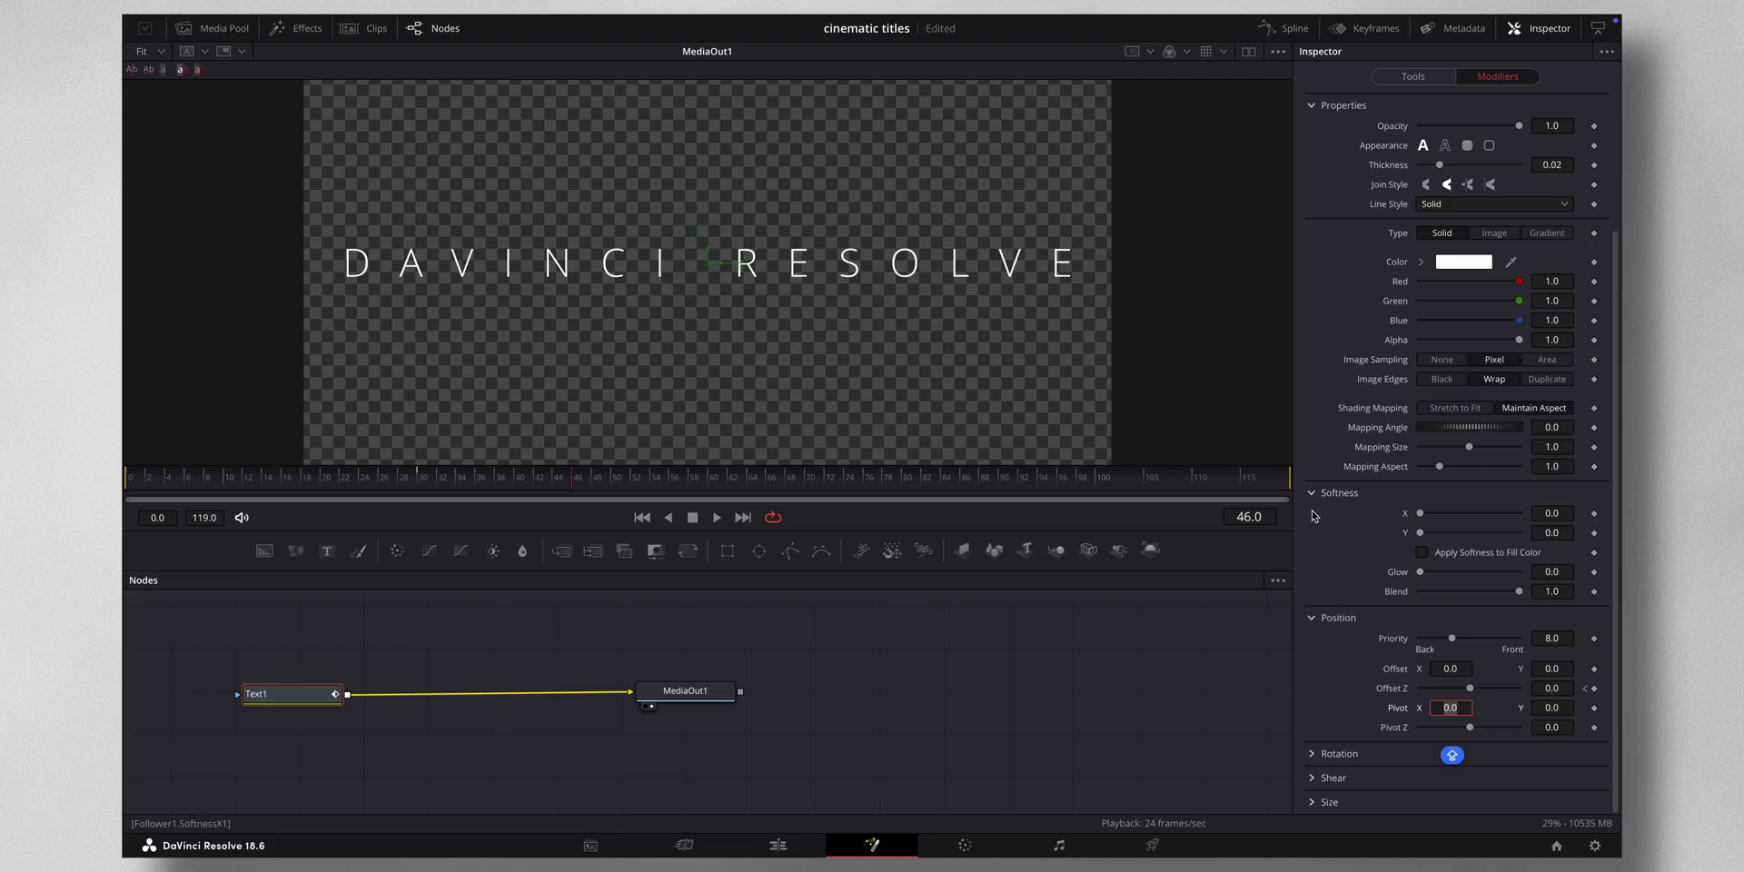
Keyframe Softness X to about 10 and Softness Y to 20 at frame 0, then preview the blur
{"action": "left_click_drag", "start_coordinate": [576, 486], "coordinate": [424, 489]}
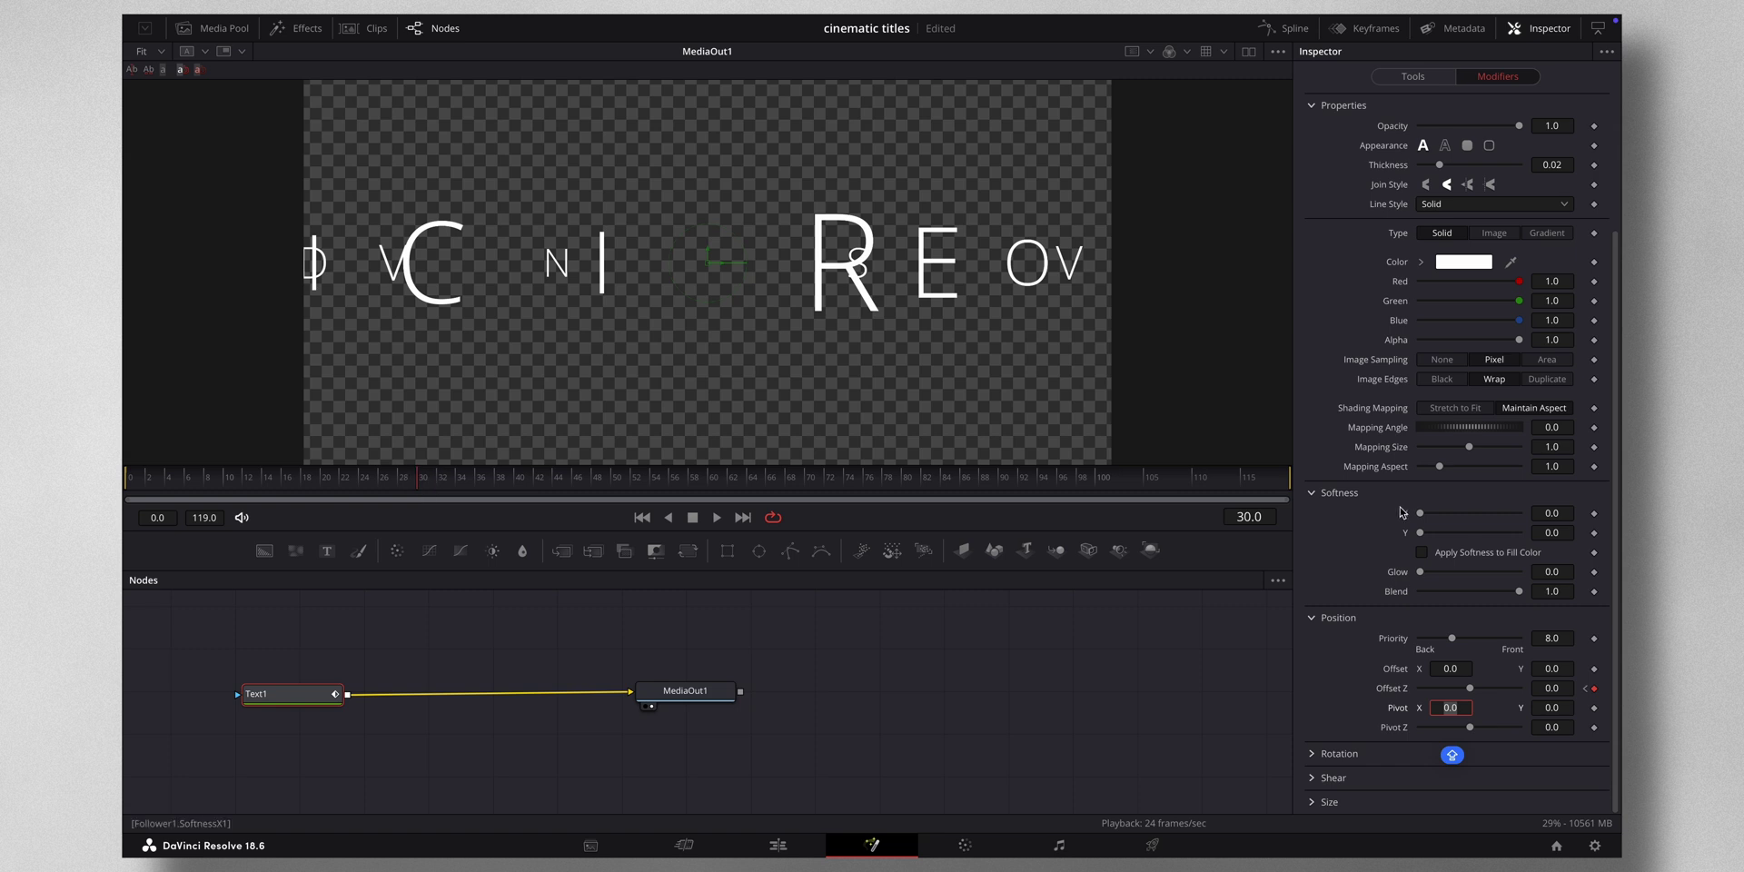
{"action": "left_click", "coordinate": [1594, 515]}
{"action": "left_click", "coordinate": [1594, 534]}
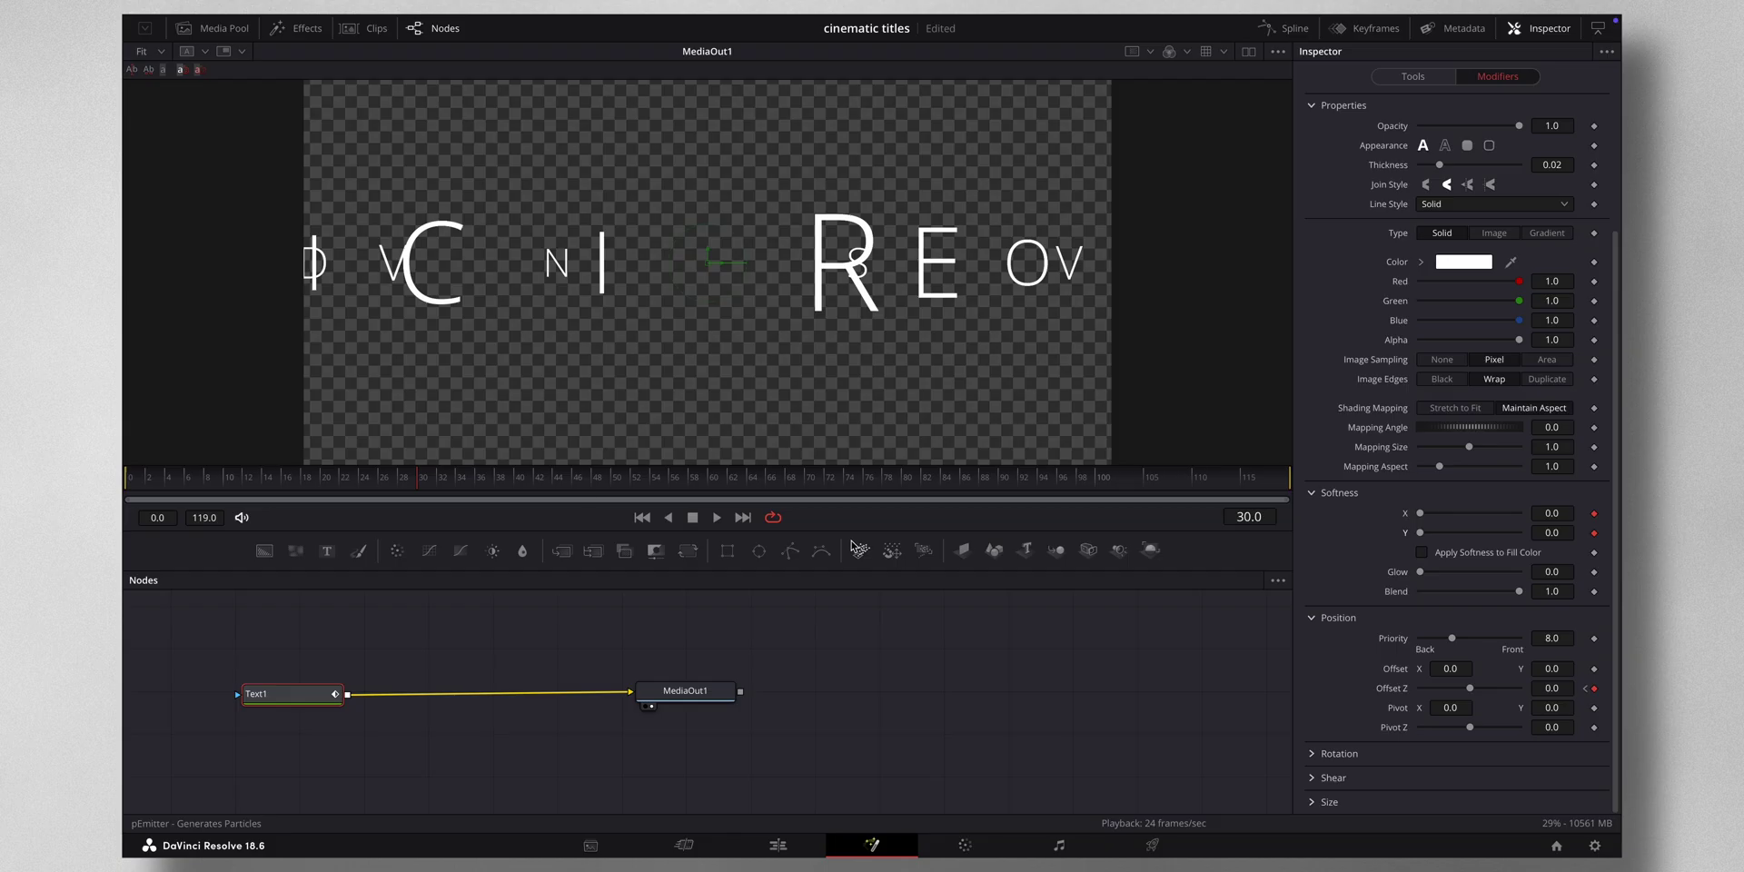
{"action": "left_click_drag", "start_coordinate": [421, 484], "coordinate": [129, 480]}
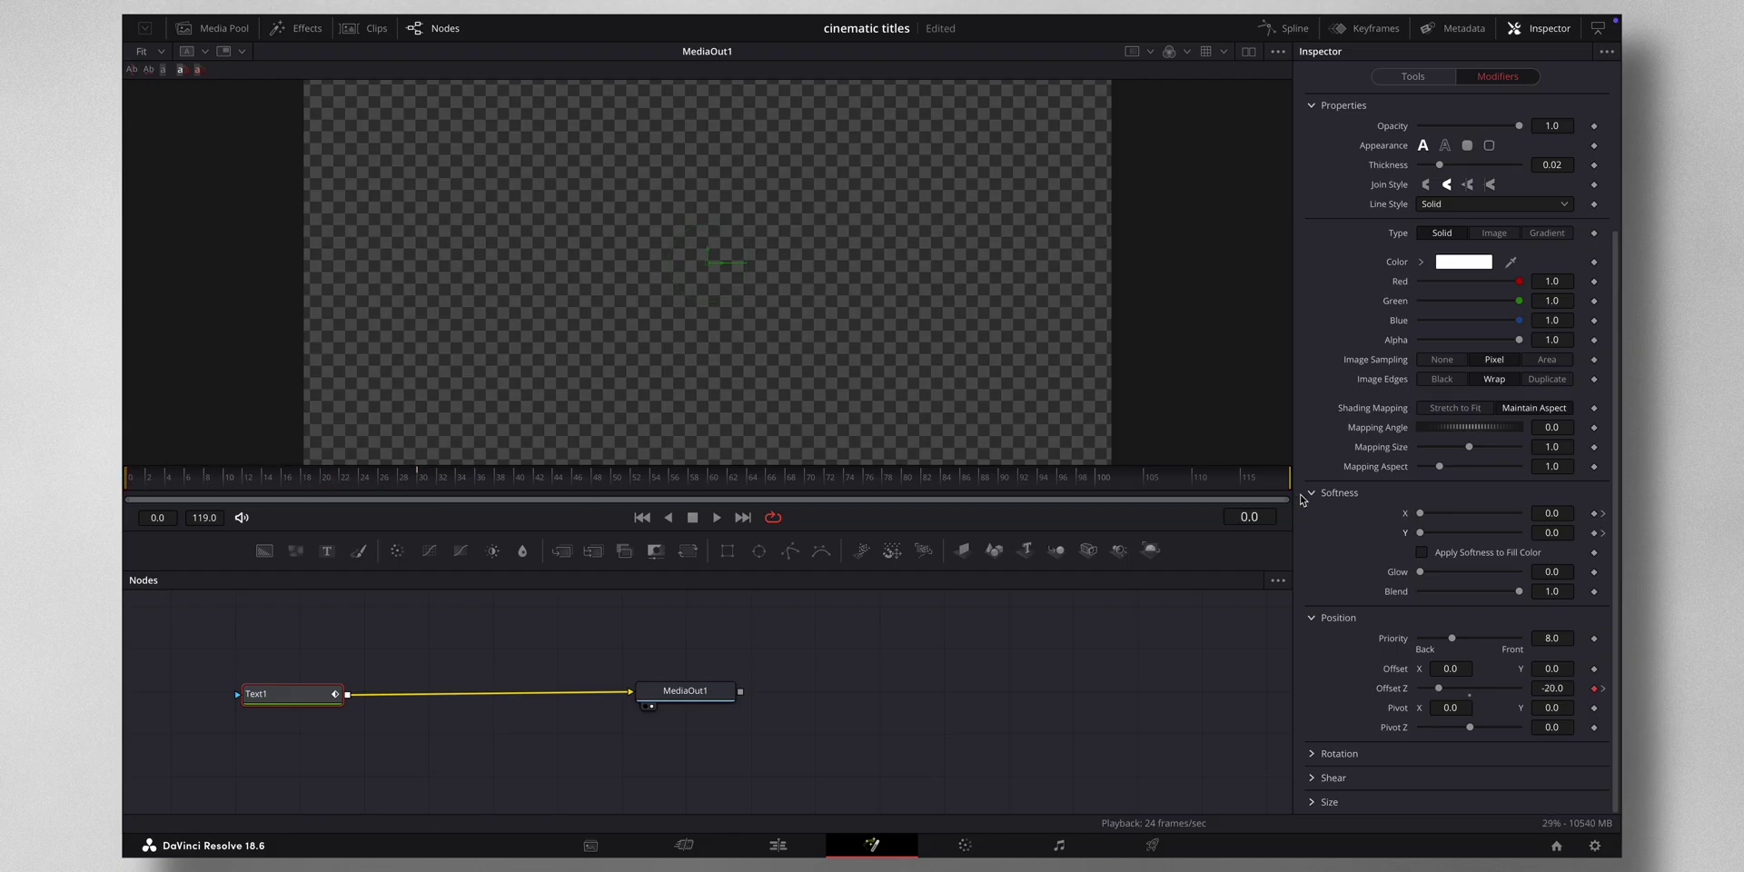
{"action": "left_click_drag", "start_coordinate": [1422, 518], "coordinate": [1523, 519]}
{"action": "left_click_drag", "start_coordinate": [1420, 533], "coordinate": [1530, 539]}
{"action": "left_click_drag", "start_coordinate": [129, 486], "coordinate": [567, 498]}
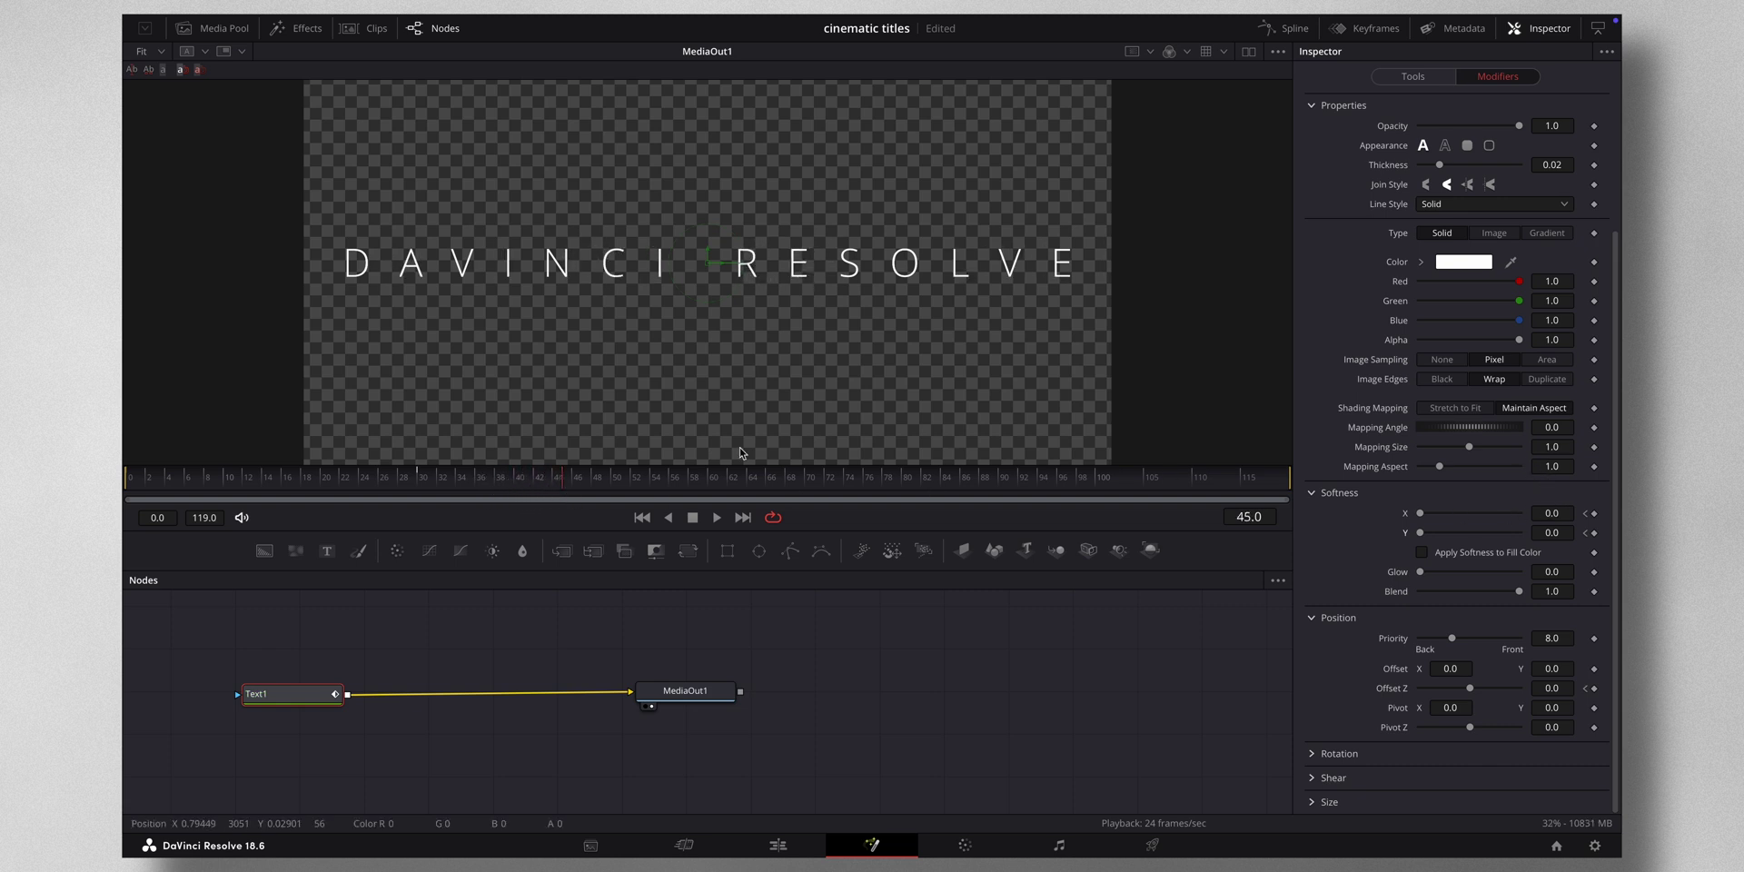
{"action": "left_click_drag", "start_coordinate": [563, 480], "coordinate": [476, 481]}
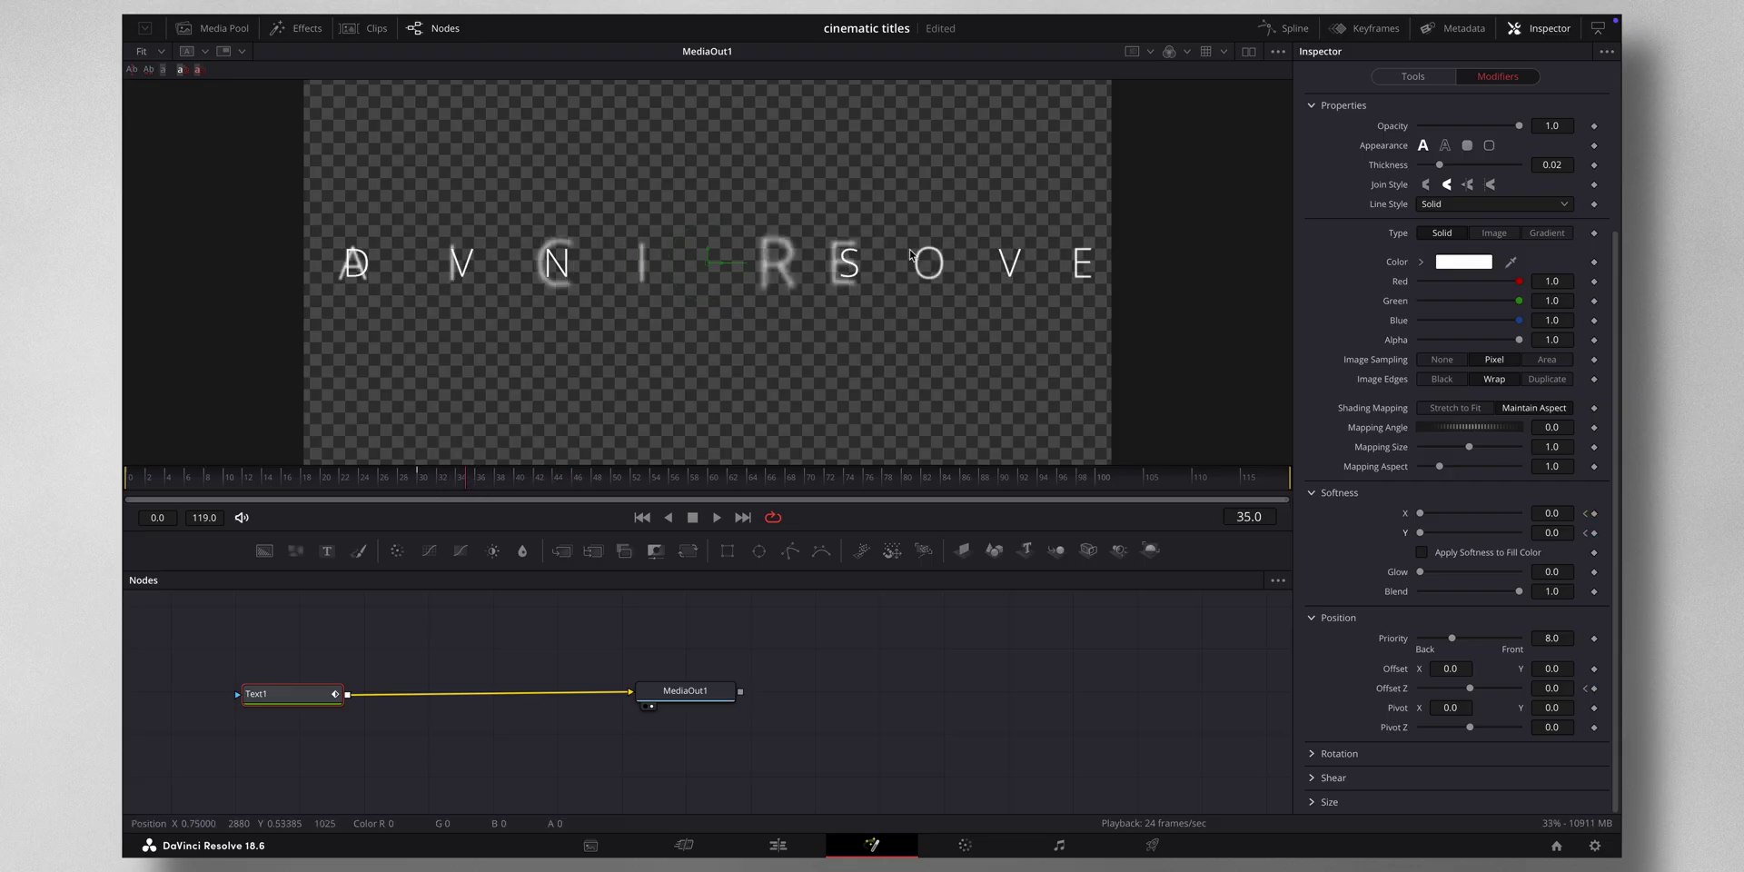
Apply Smooth to all of Text1's keyframes in the Spline editor, then return to the Edit page
{"action": "left_click", "coordinate": [1293, 33]}
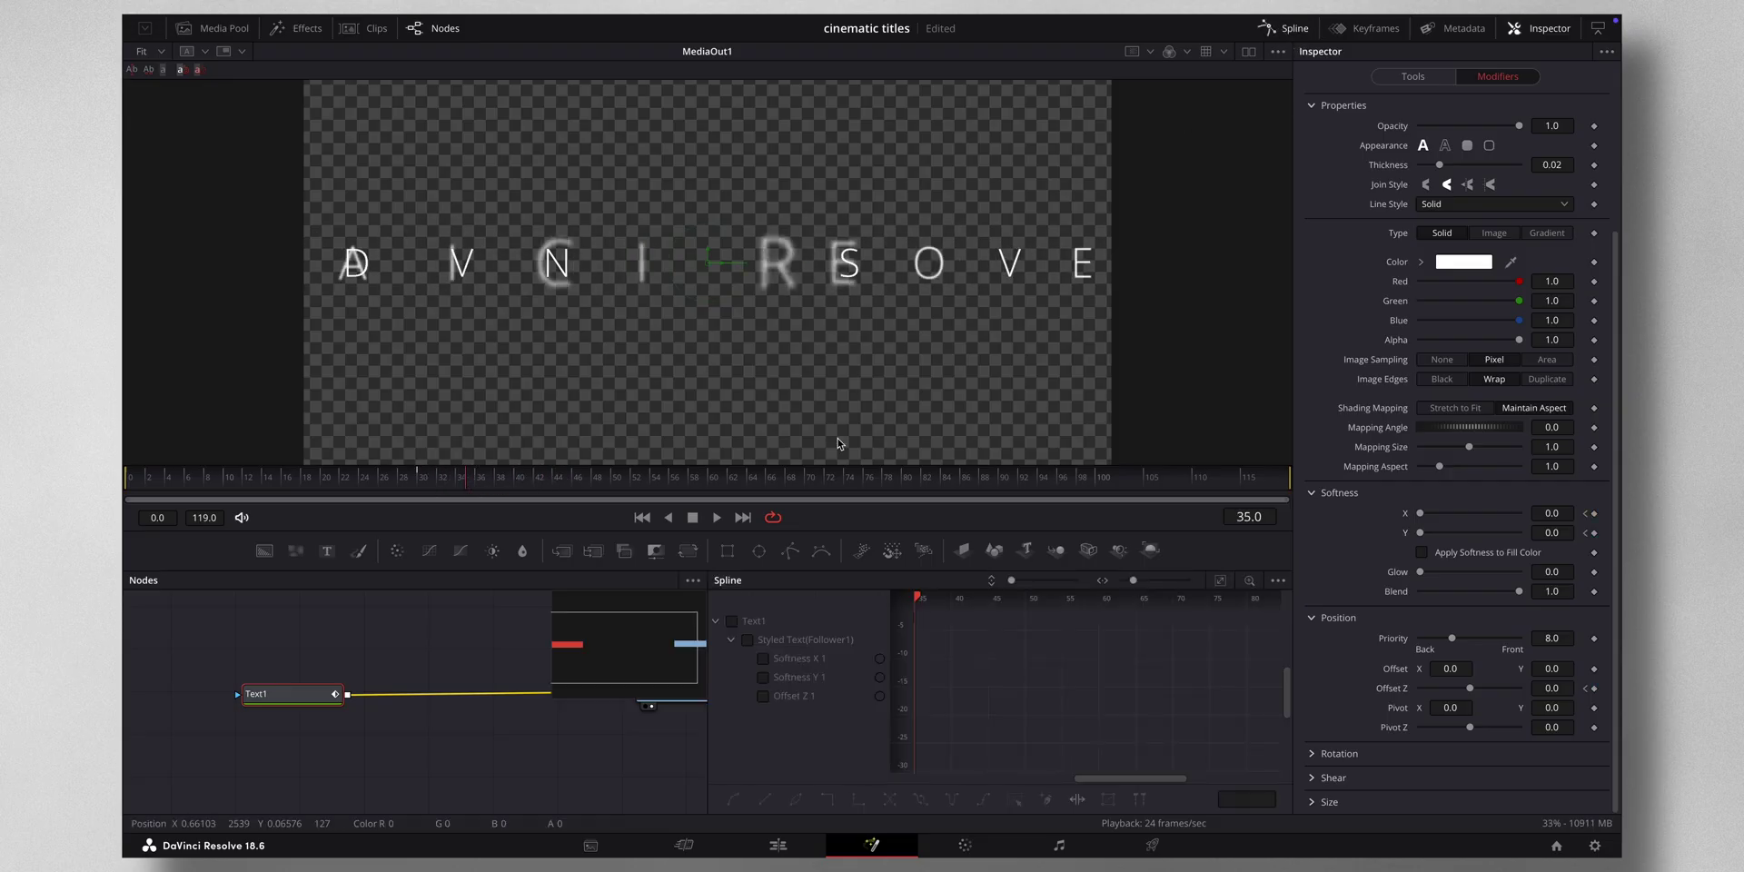
{"action": "left_click", "coordinate": [732, 621]}
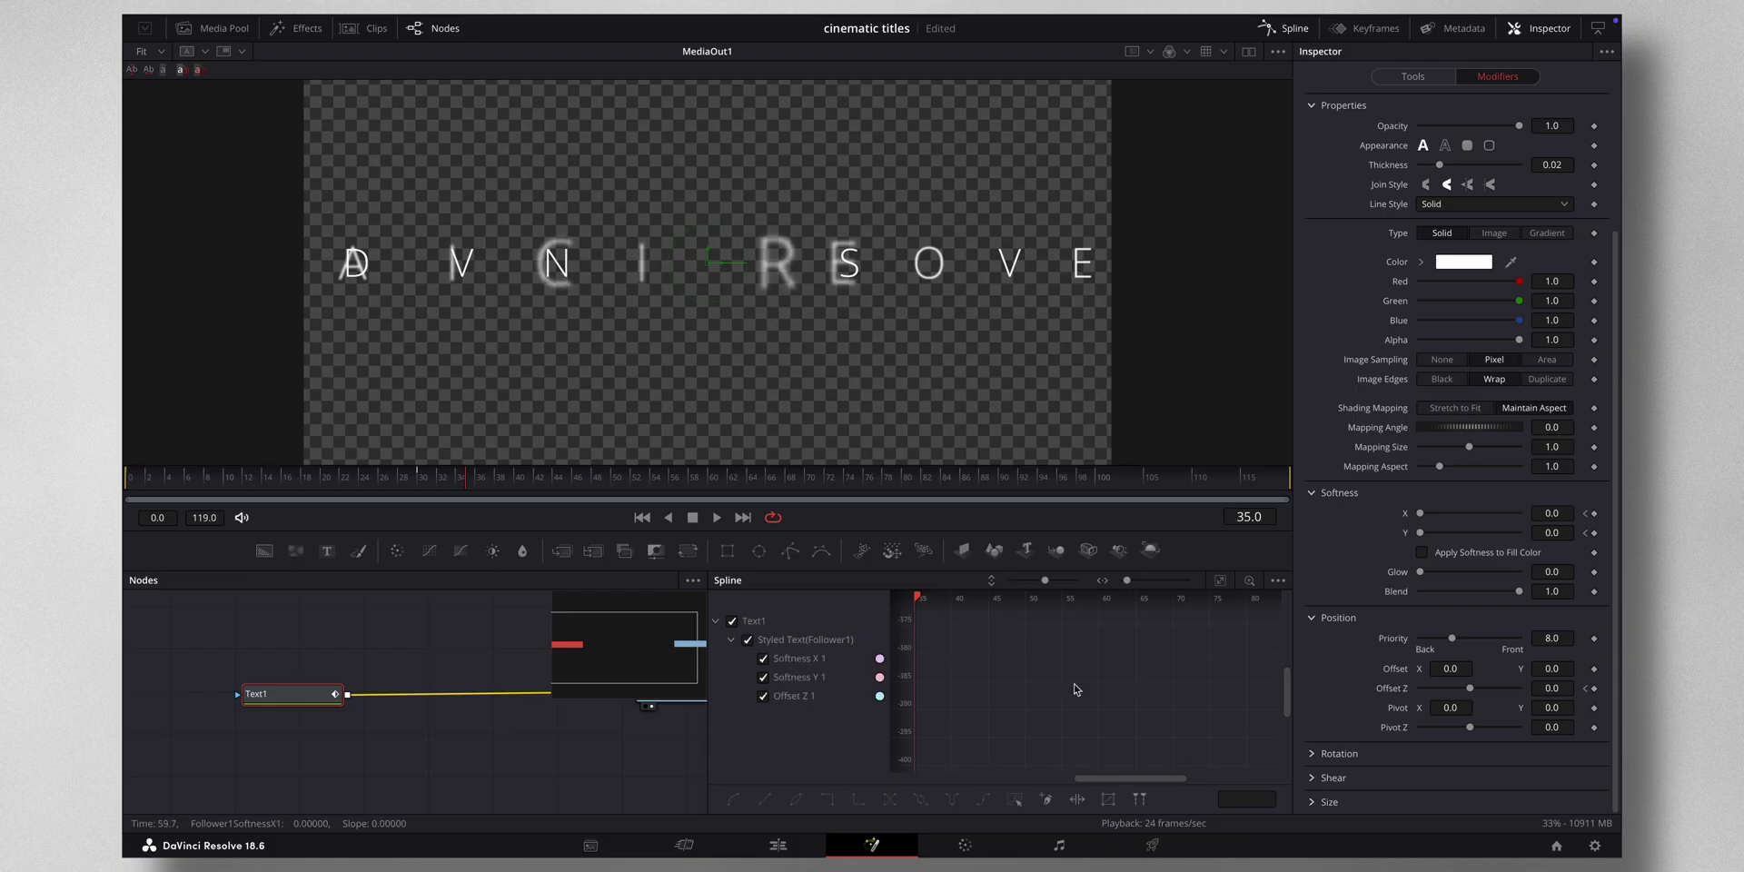
{"action": "left_click", "coordinate": [1221, 581]}
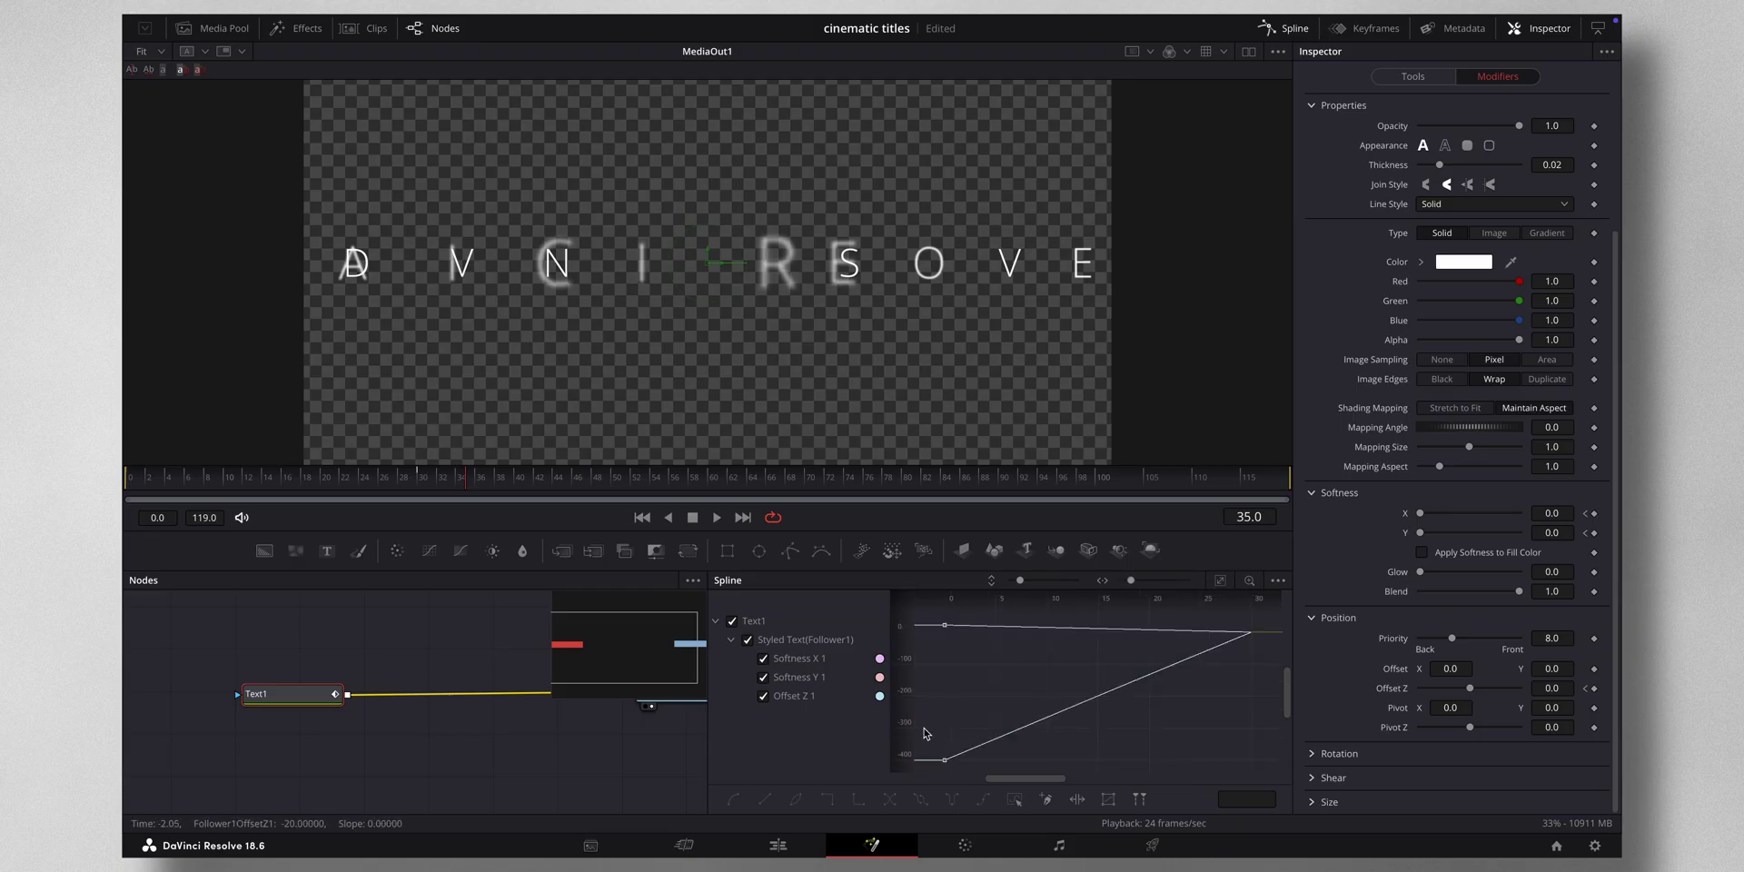
{"action": "left_click", "coordinate": [985, 693]}
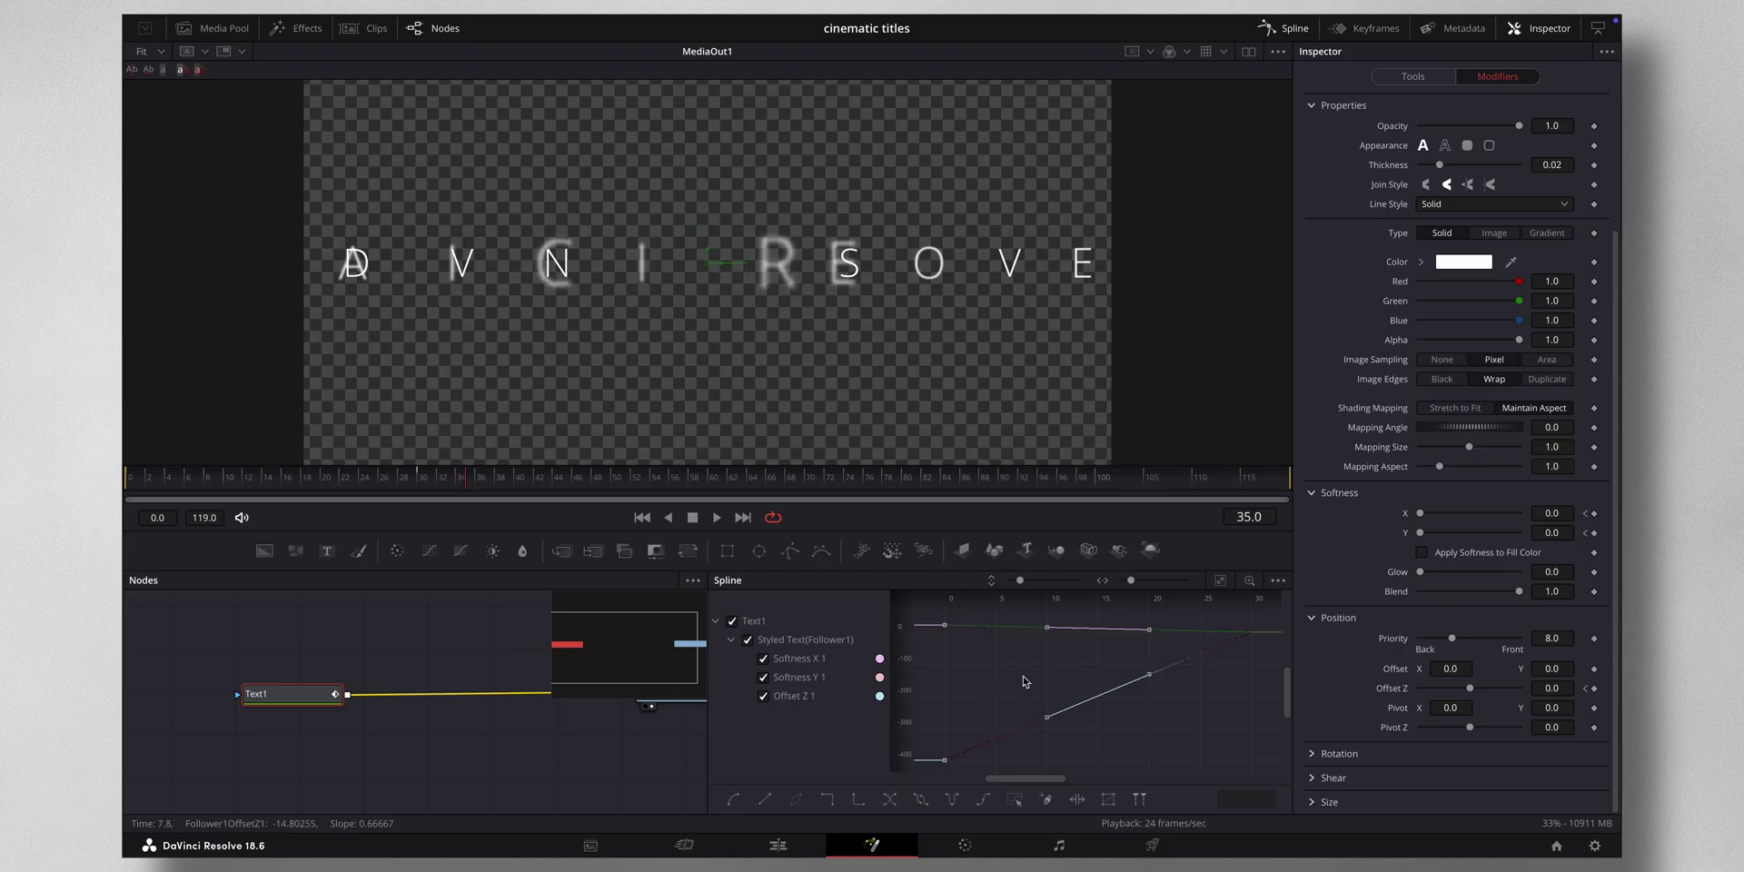
{"action": "left_click", "coordinate": [744, 799]}
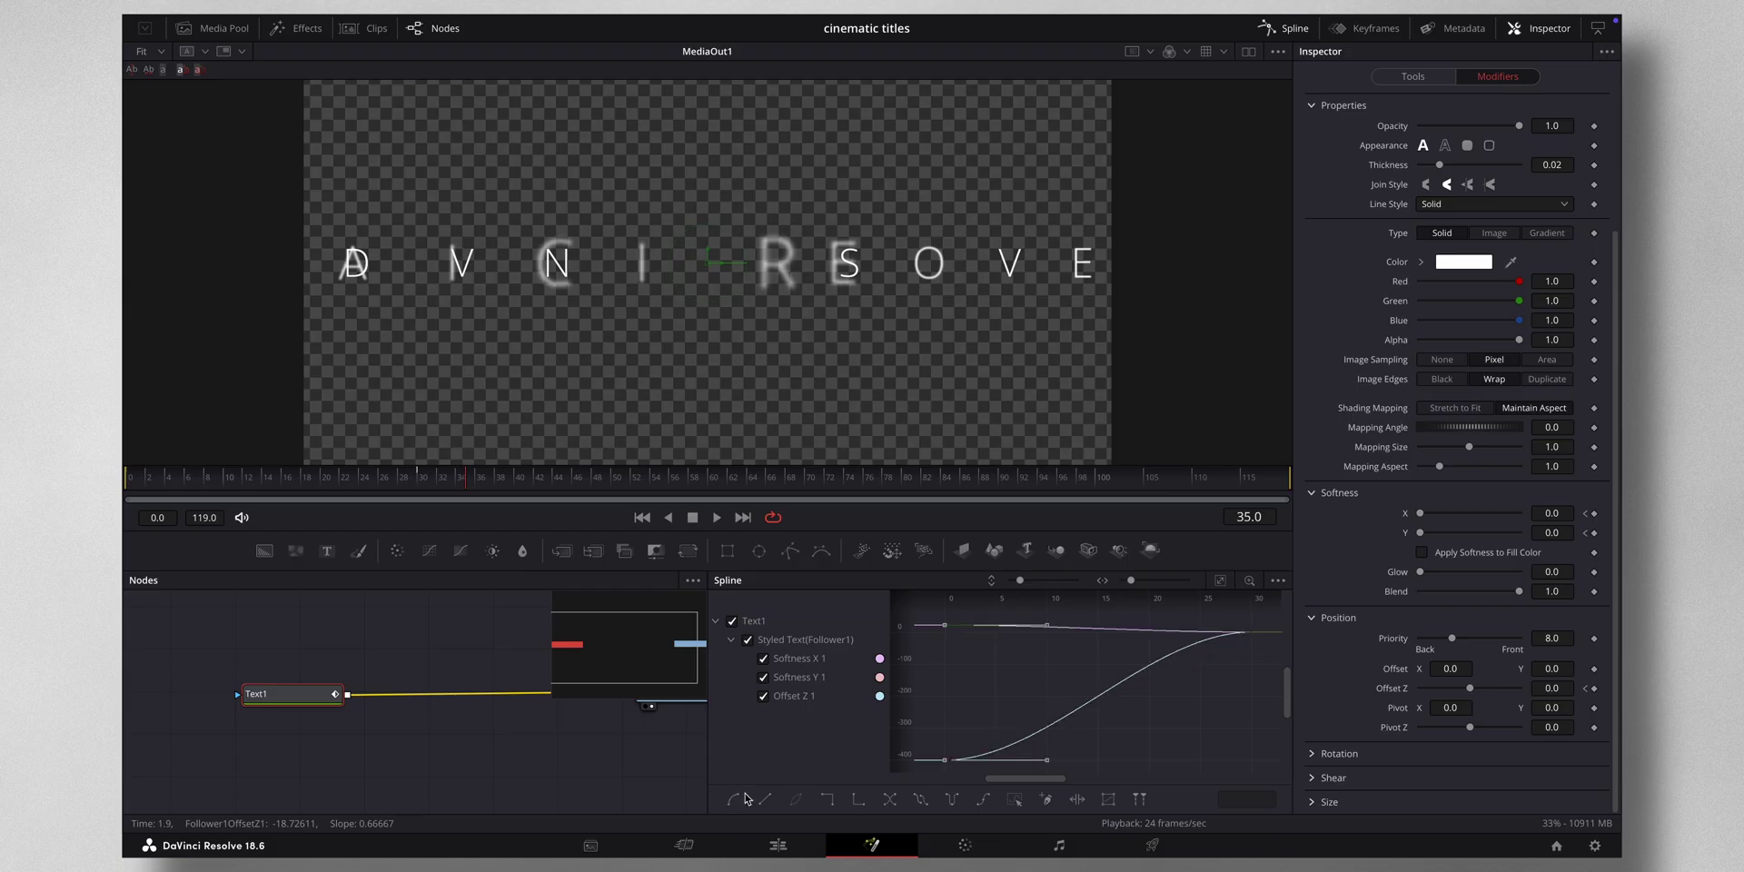
{"action": "left_click_drag", "start_coordinate": [469, 481], "coordinate": [563, 495]}
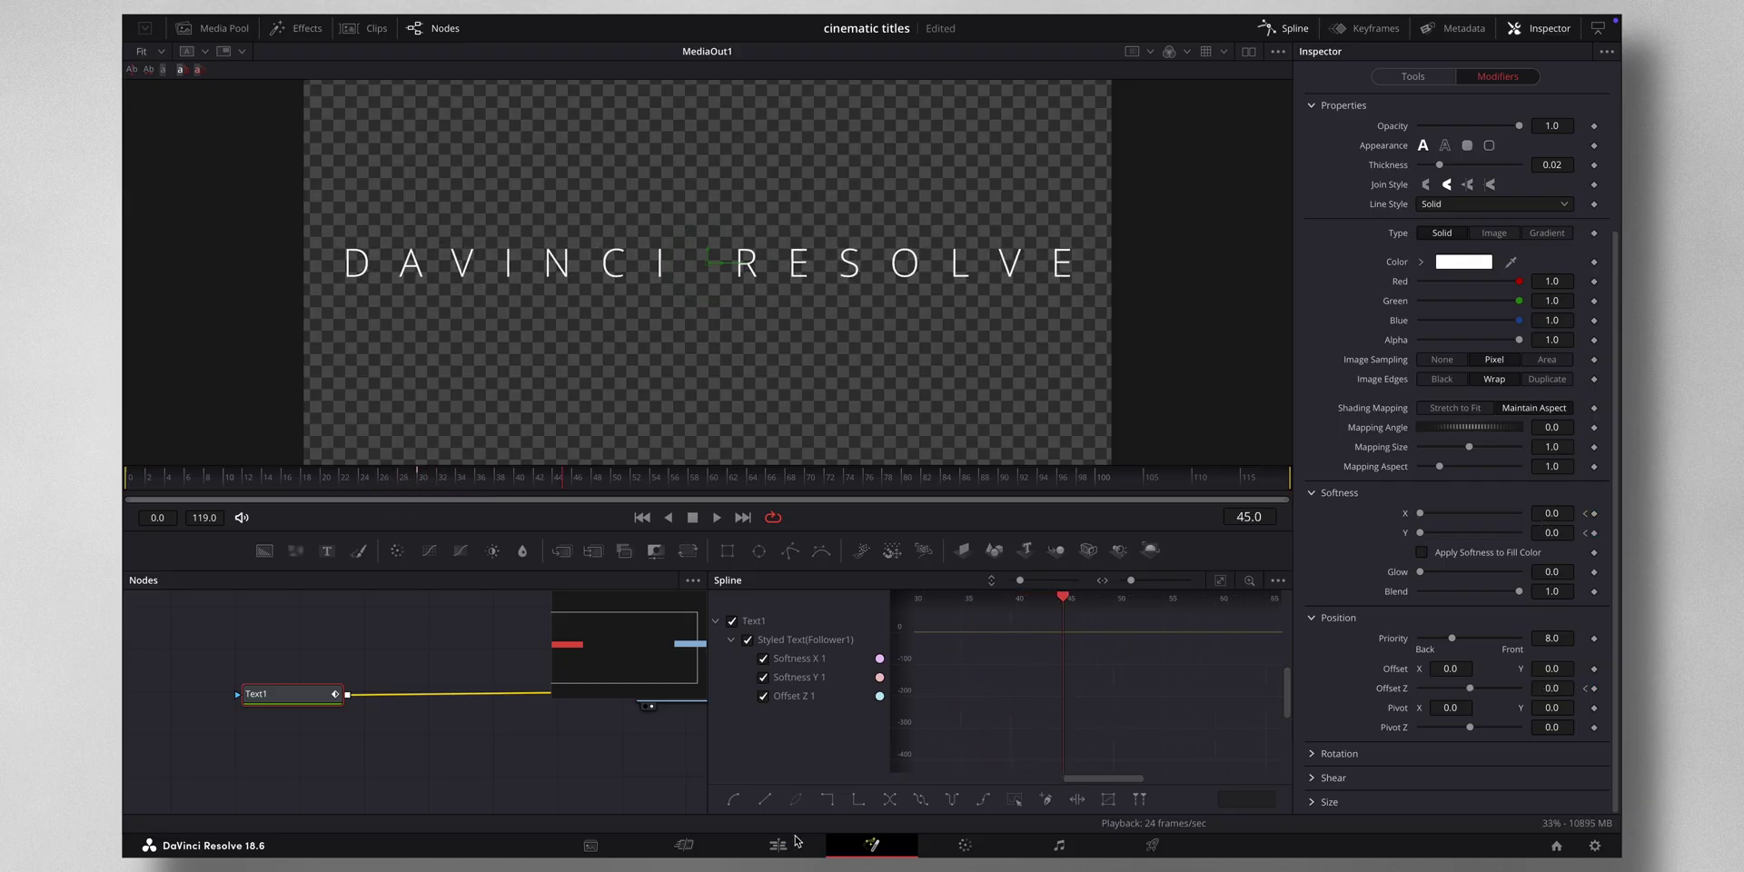
{"action": "left_click", "coordinate": [780, 844]}
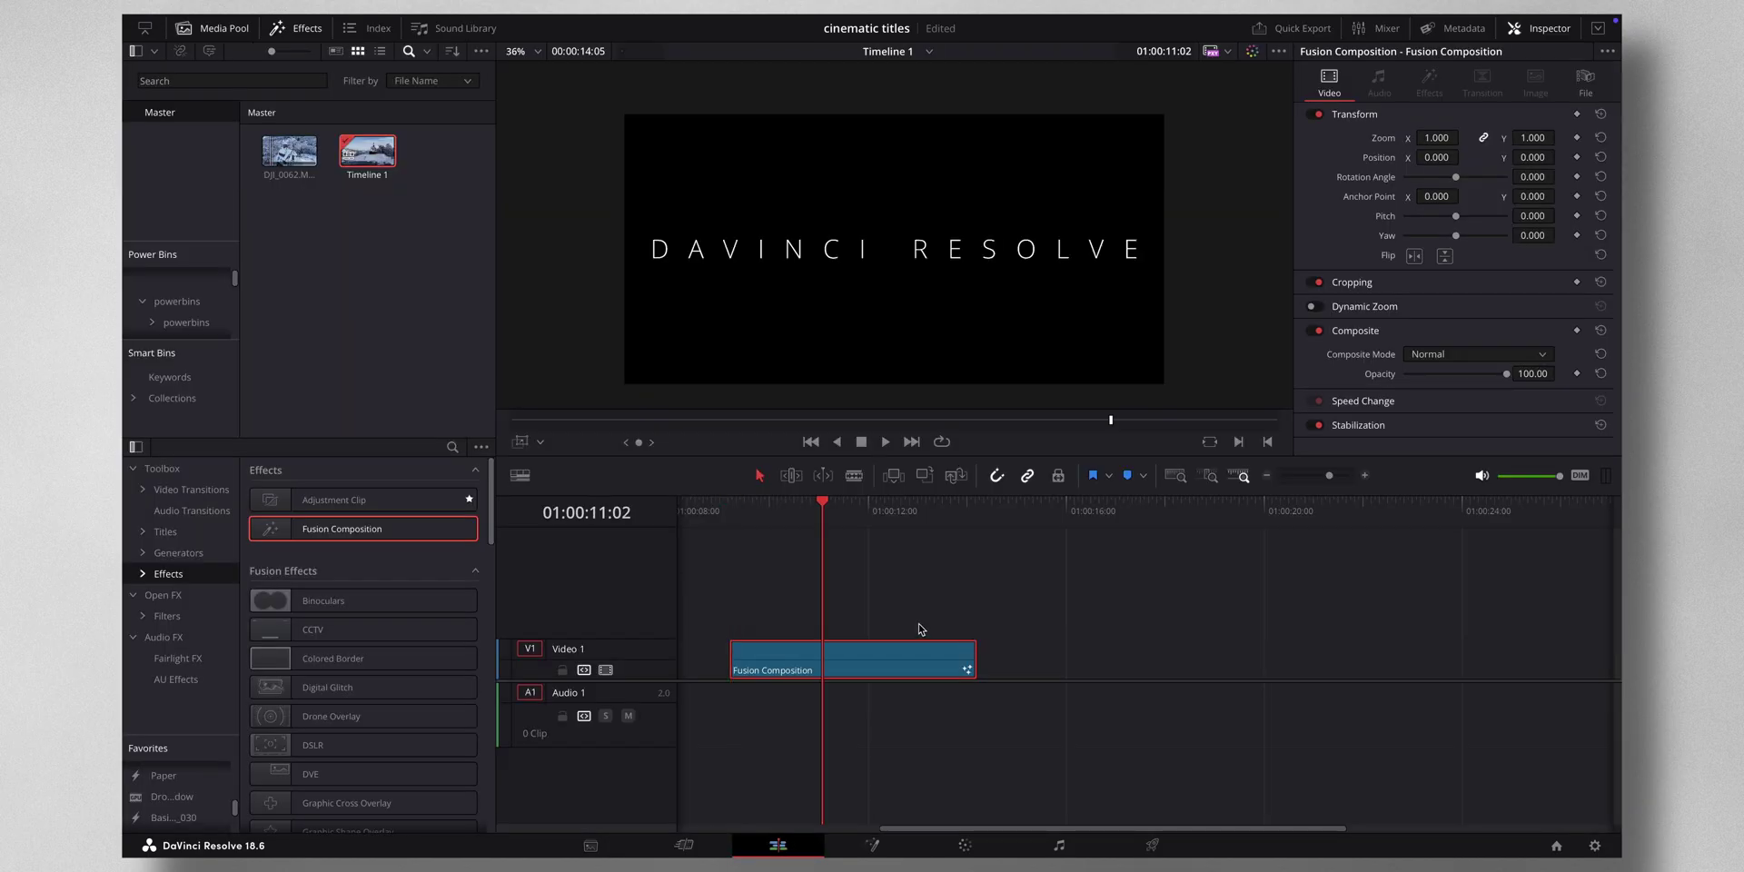
Move the title clip onto a track above DJI_0062.MP4 and preview the overlay
{"action": "left_click", "coordinate": [1269, 477]}
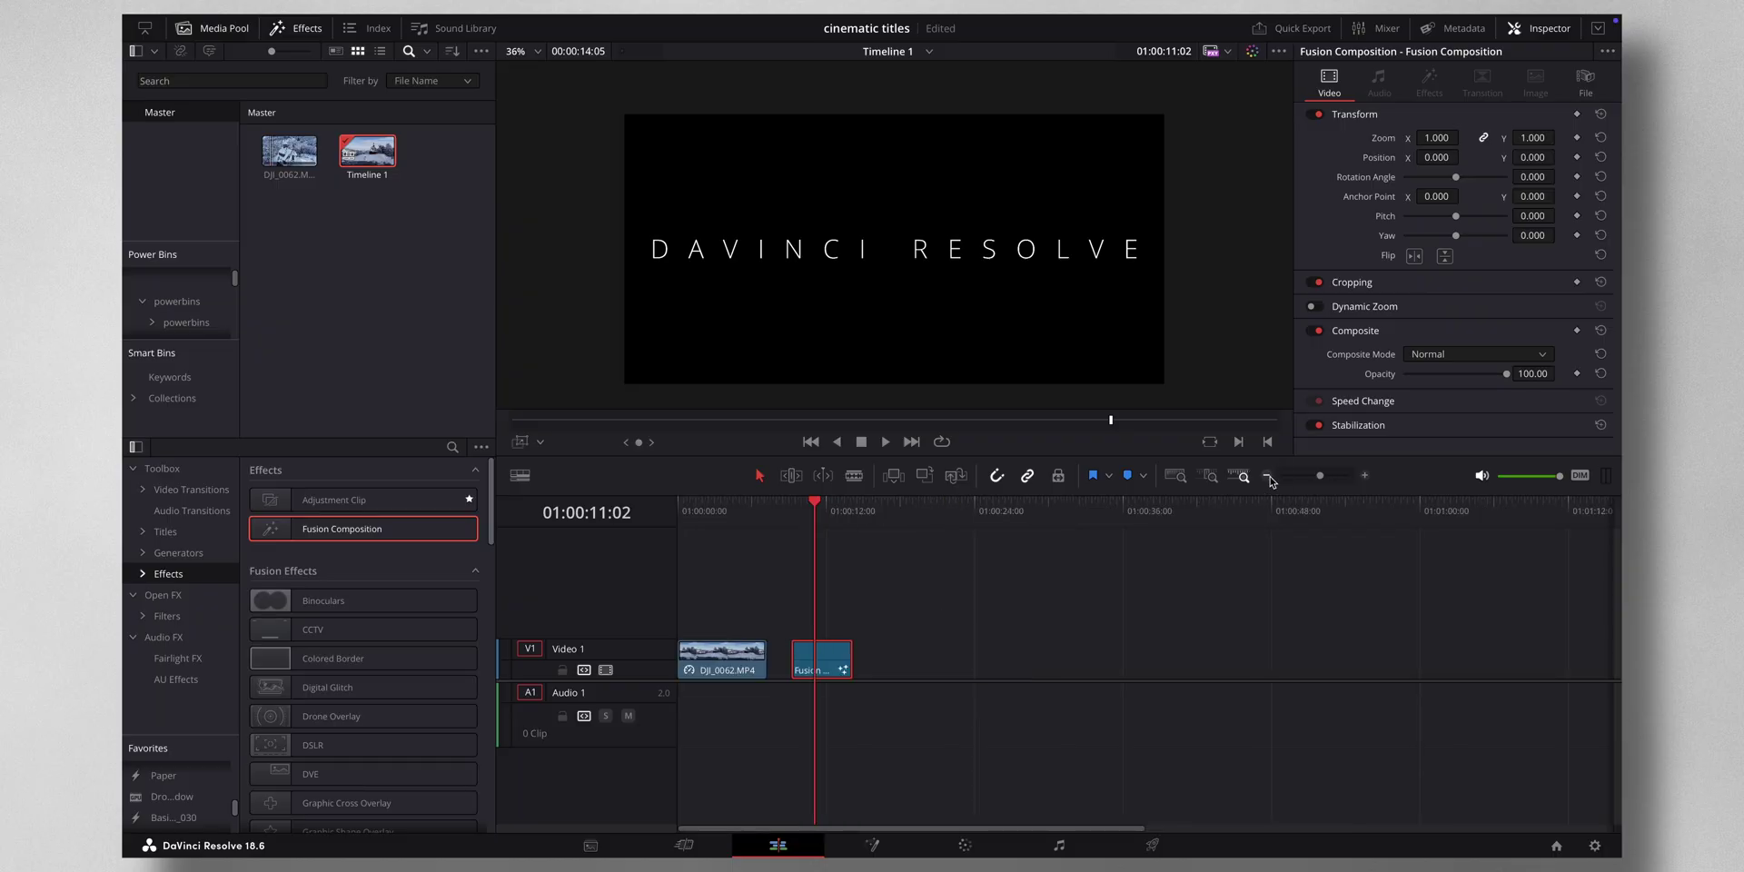
{"action": "left_click", "coordinate": [696, 509]}
{"action": "left_click_drag", "start_coordinate": [696, 511], "coordinate": [711, 514]}
{"action": "left_click_drag", "start_coordinate": [810, 664], "coordinate": [688, 613]}
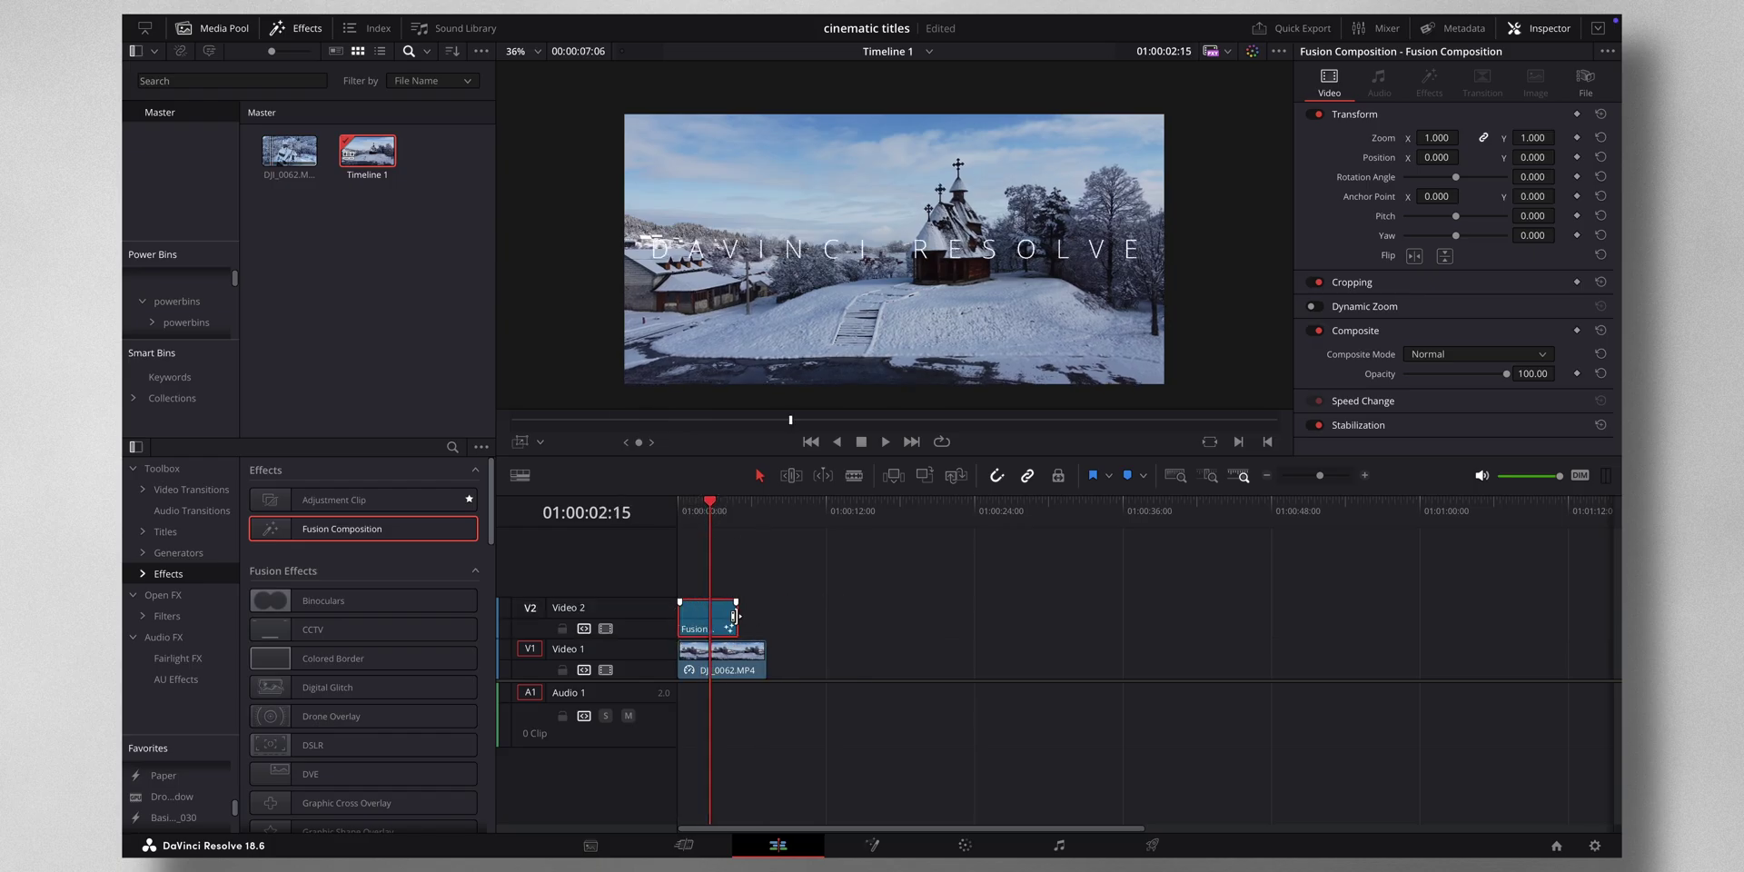
{"action": "mouse_move", "coordinate": [713, 512]}
{"action": "left_mouse_down"}
{"action": "mouse_move", "coordinate": [681, 512]}
{"action": "mouse_move", "coordinate": [702, 511]}
{"action": "left_mouse_up"}
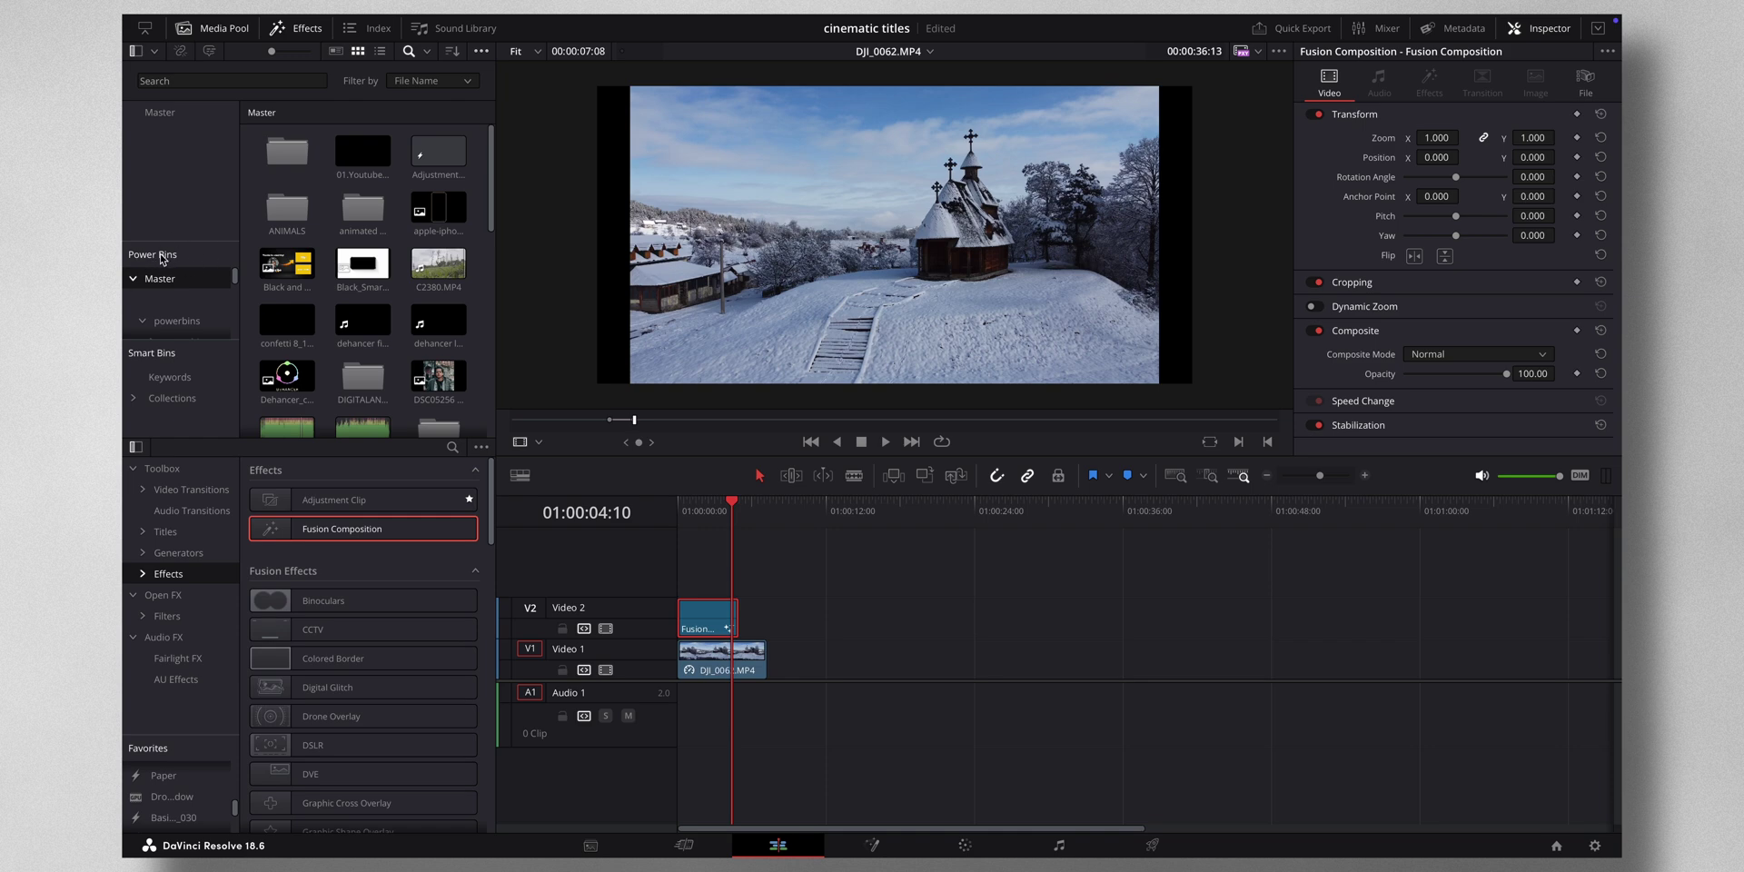
Save the V2 title composition as a new item in the Media Pool
{"action": "left_click", "coordinate": [481, 53]}
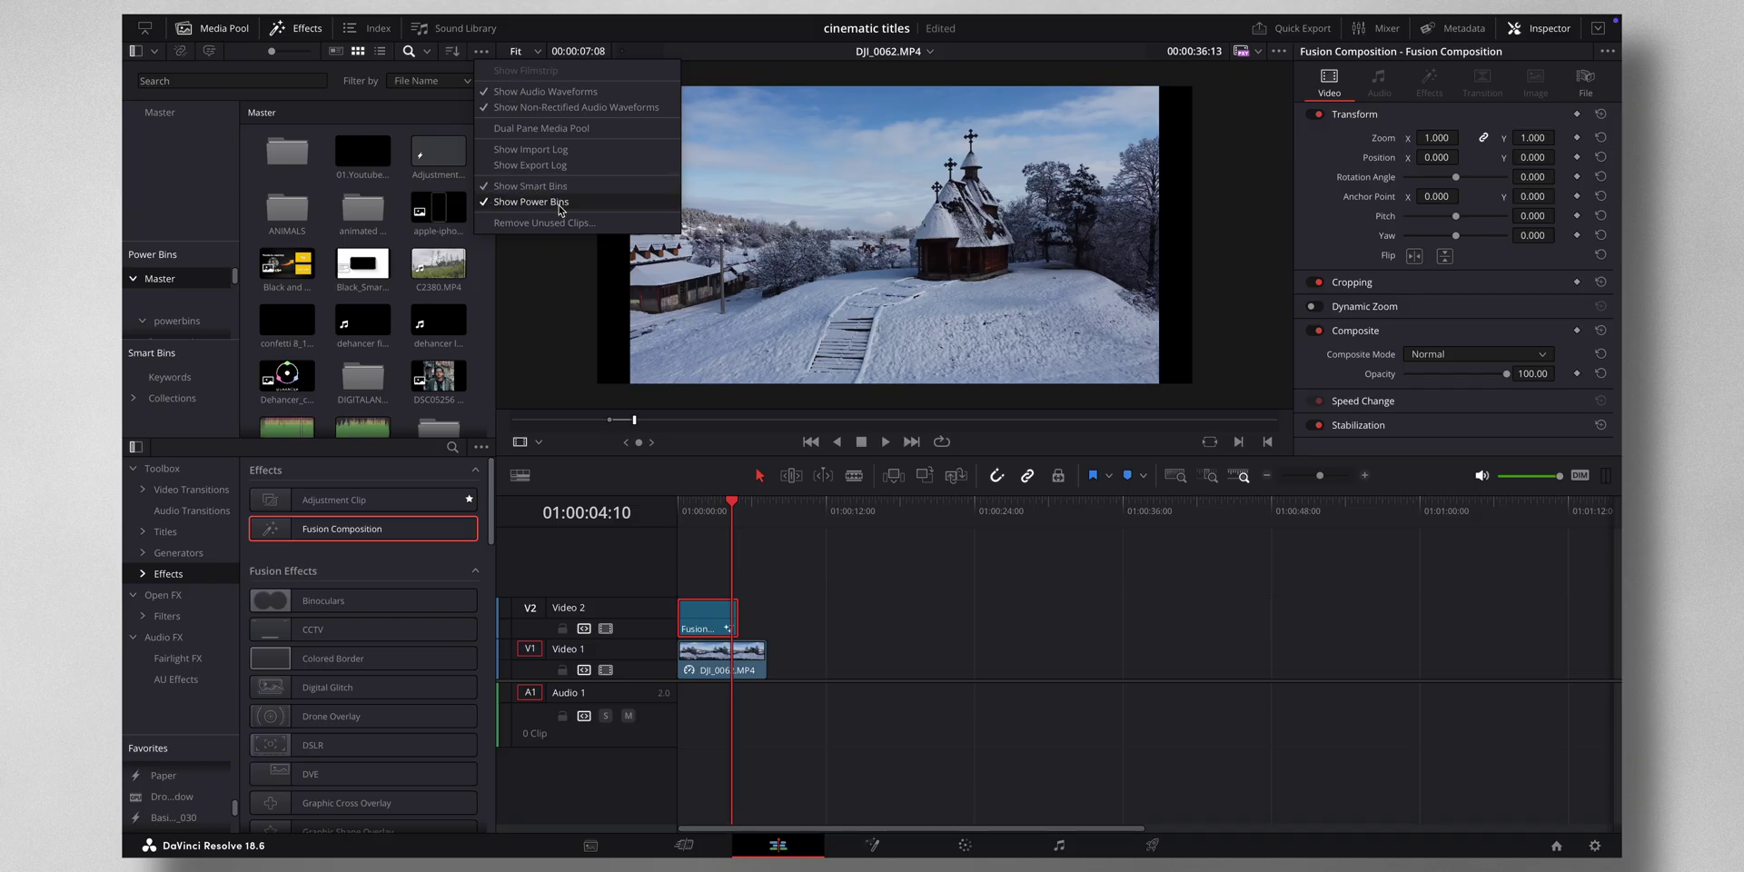
{"action": "left_click", "coordinate": [840, 555]}
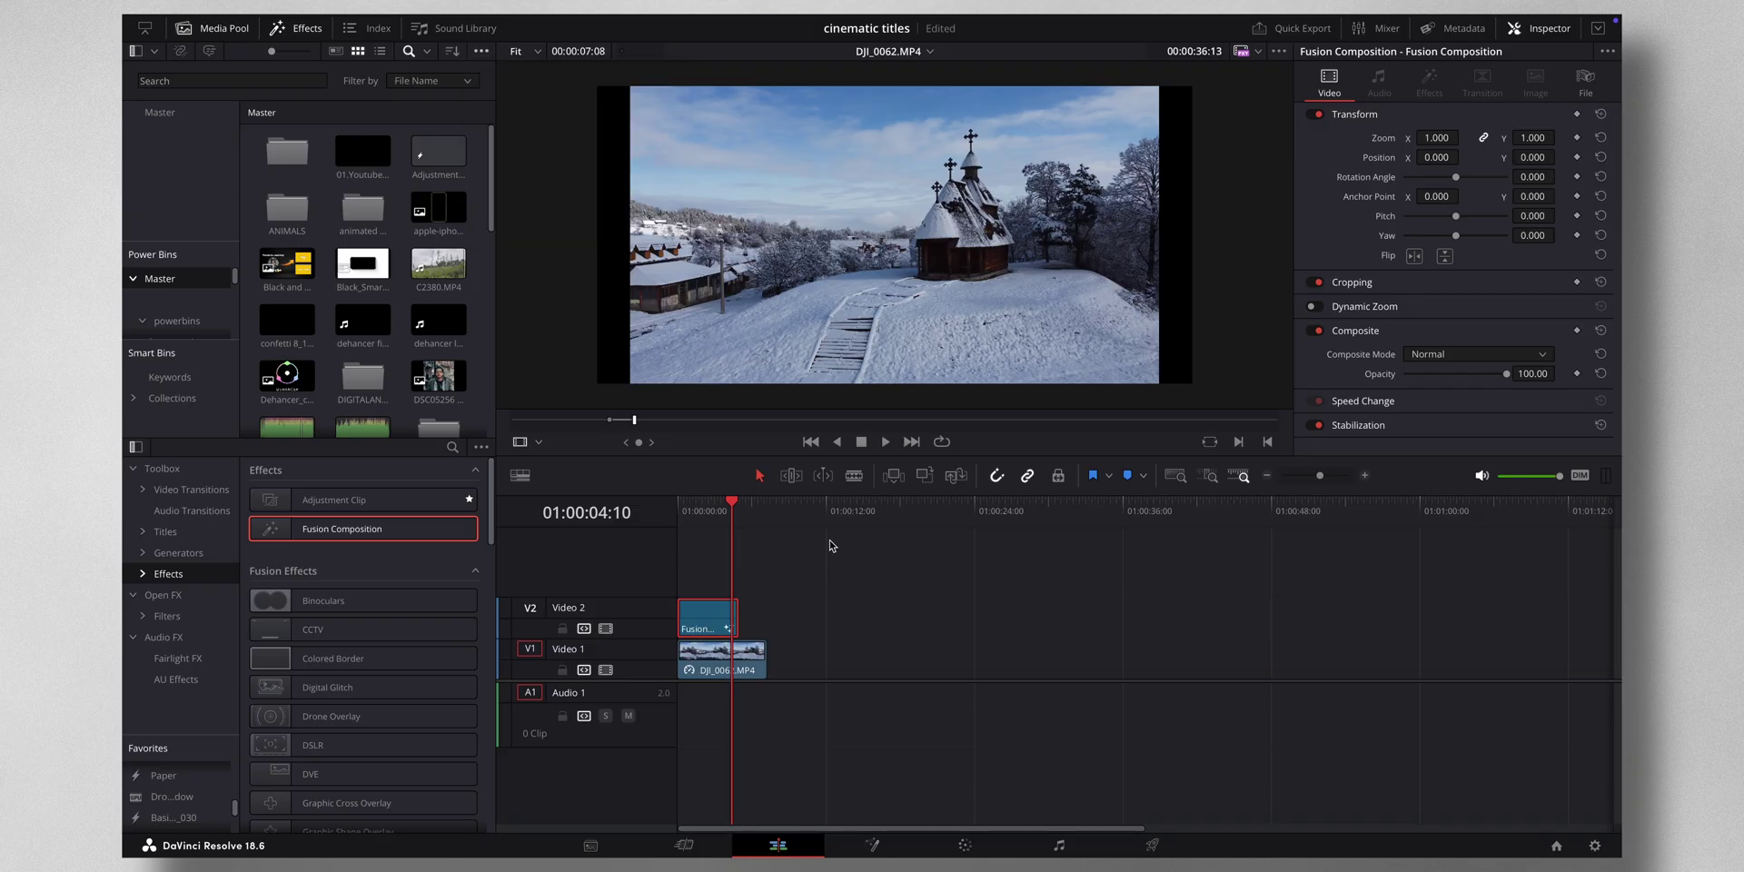
{"action": "scroll", "coordinate": [493, 357], "scroll_direction": "down", "scroll_amount": 5}
{"action": "scroll", "coordinate": [493, 356], "scroll_direction": "down", "scroll_amount": 3}
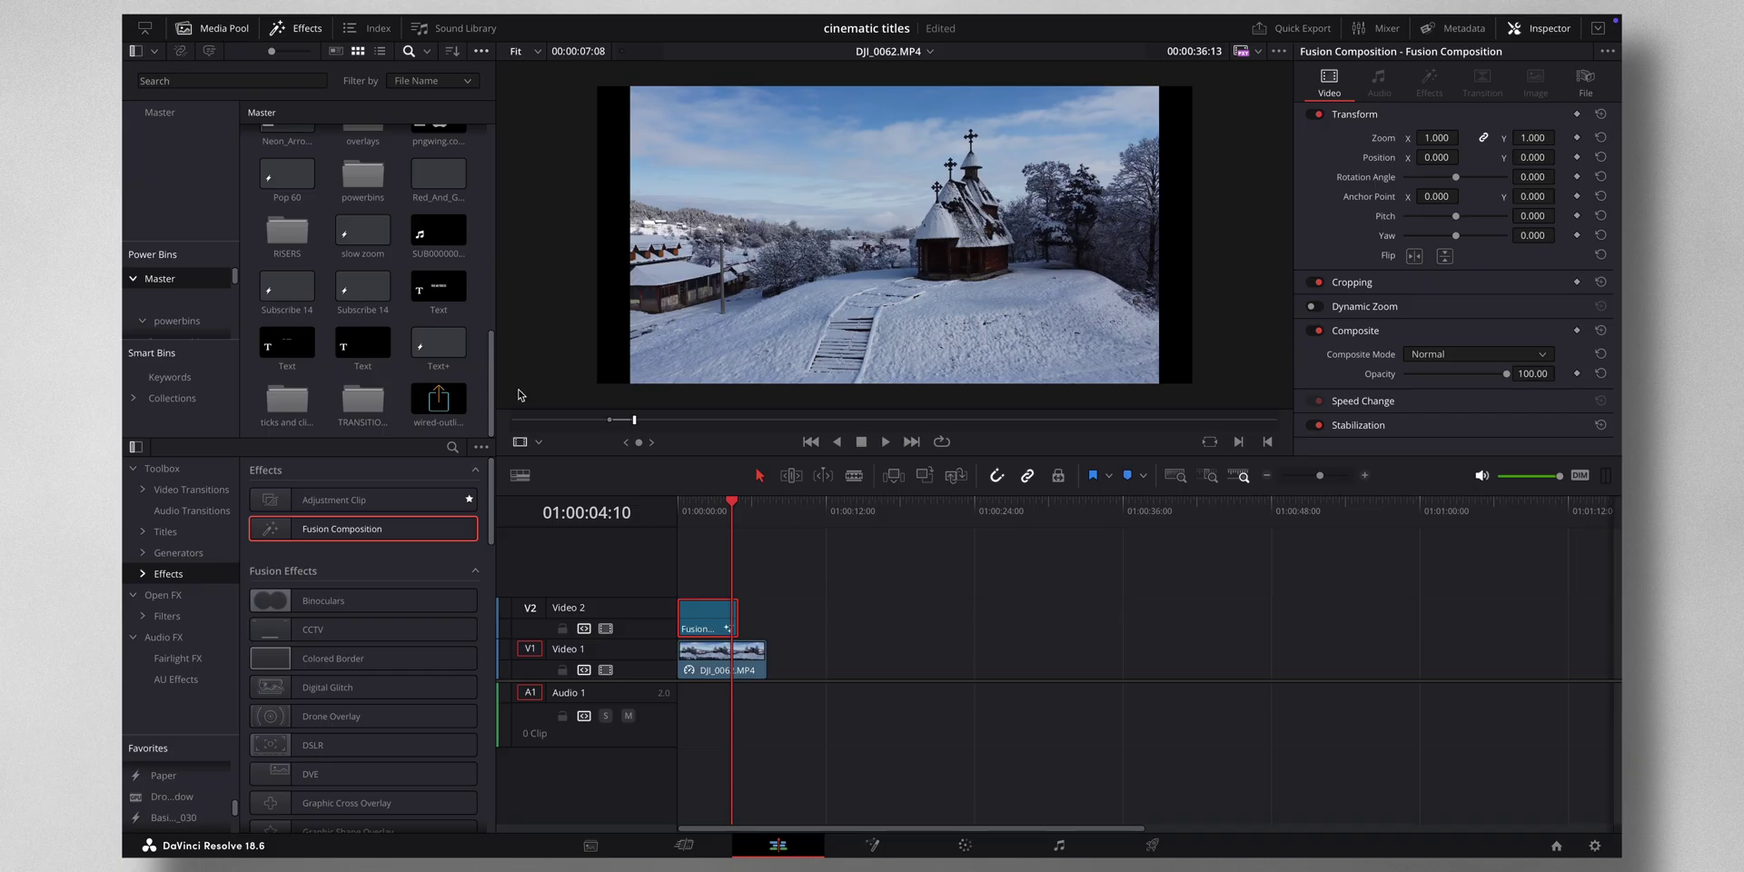
{"action": "scroll", "coordinate": [523, 395], "scroll_direction": "down", "scroll_amount": 3}
{"action": "scroll", "coordinate": [777, 355], "scroll_direction": "up", "scroll_amount": 3}
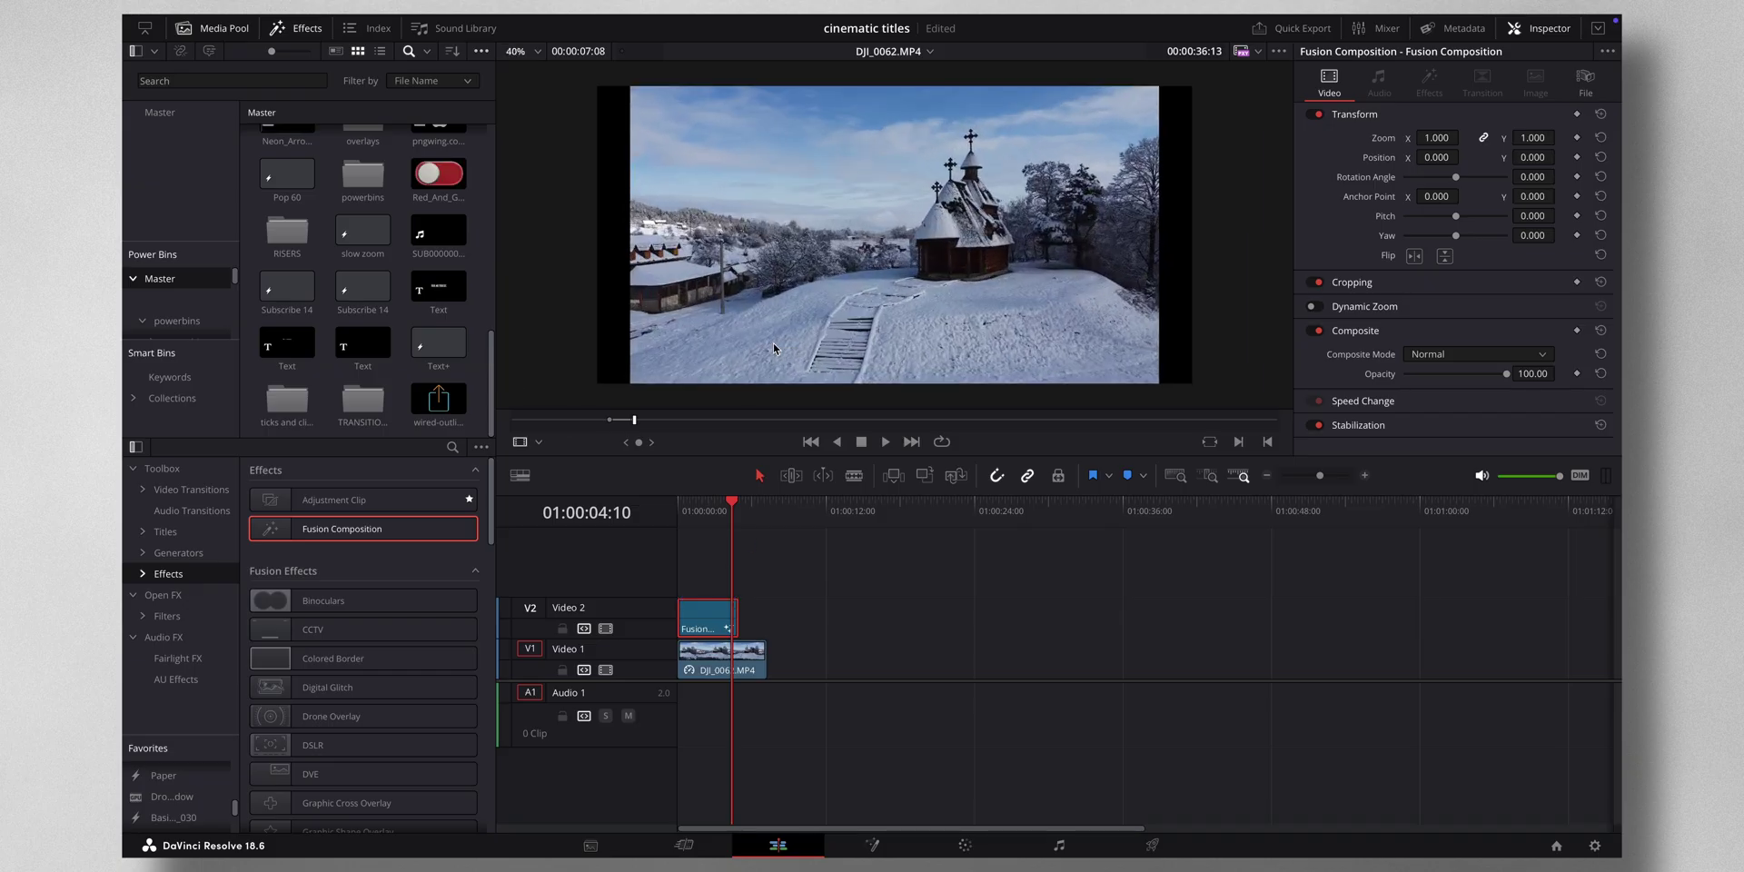
{"action": "left_click_drag", "start_coordinate": [700, 620], "coordinate": [437, 282]}
Rename the new composition to 'CINEMATIC TITLE' and preview the title animation
{"action": "left_click", "coordinate": [436, 282]}
{"action": "left_click", "coordinate": [438, 289]}
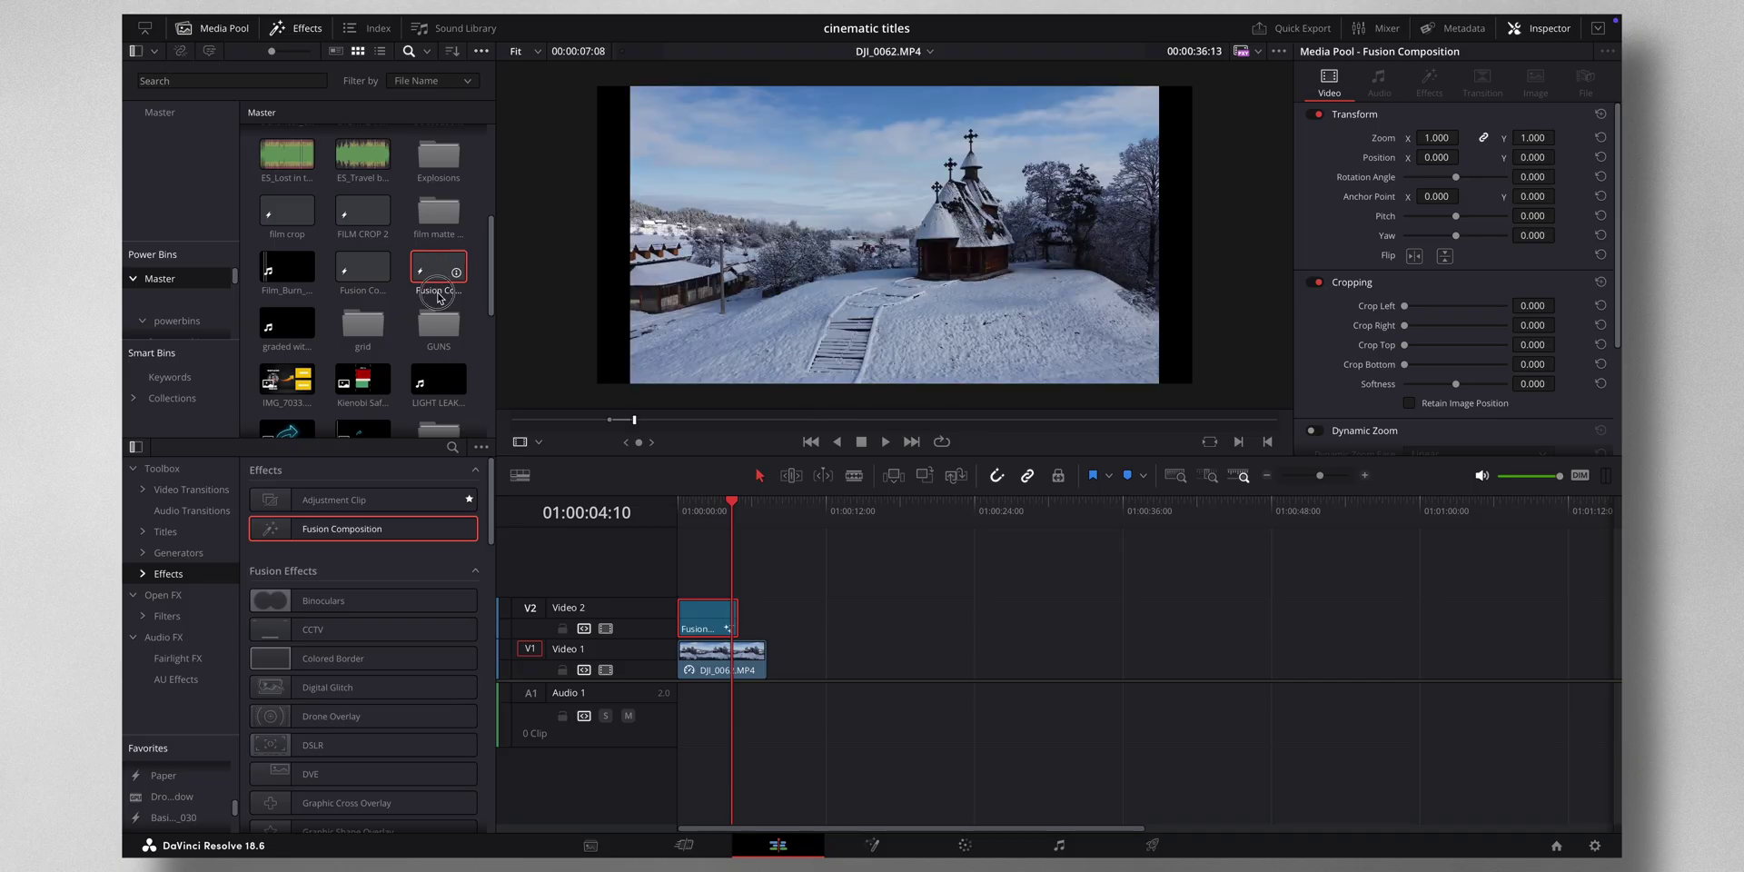
{"action": "type", "text": "C"}
{"action": "type", "text": "INEMATIC TITLE"}
{"action": "left_click", "coordinate": [471, 323]}
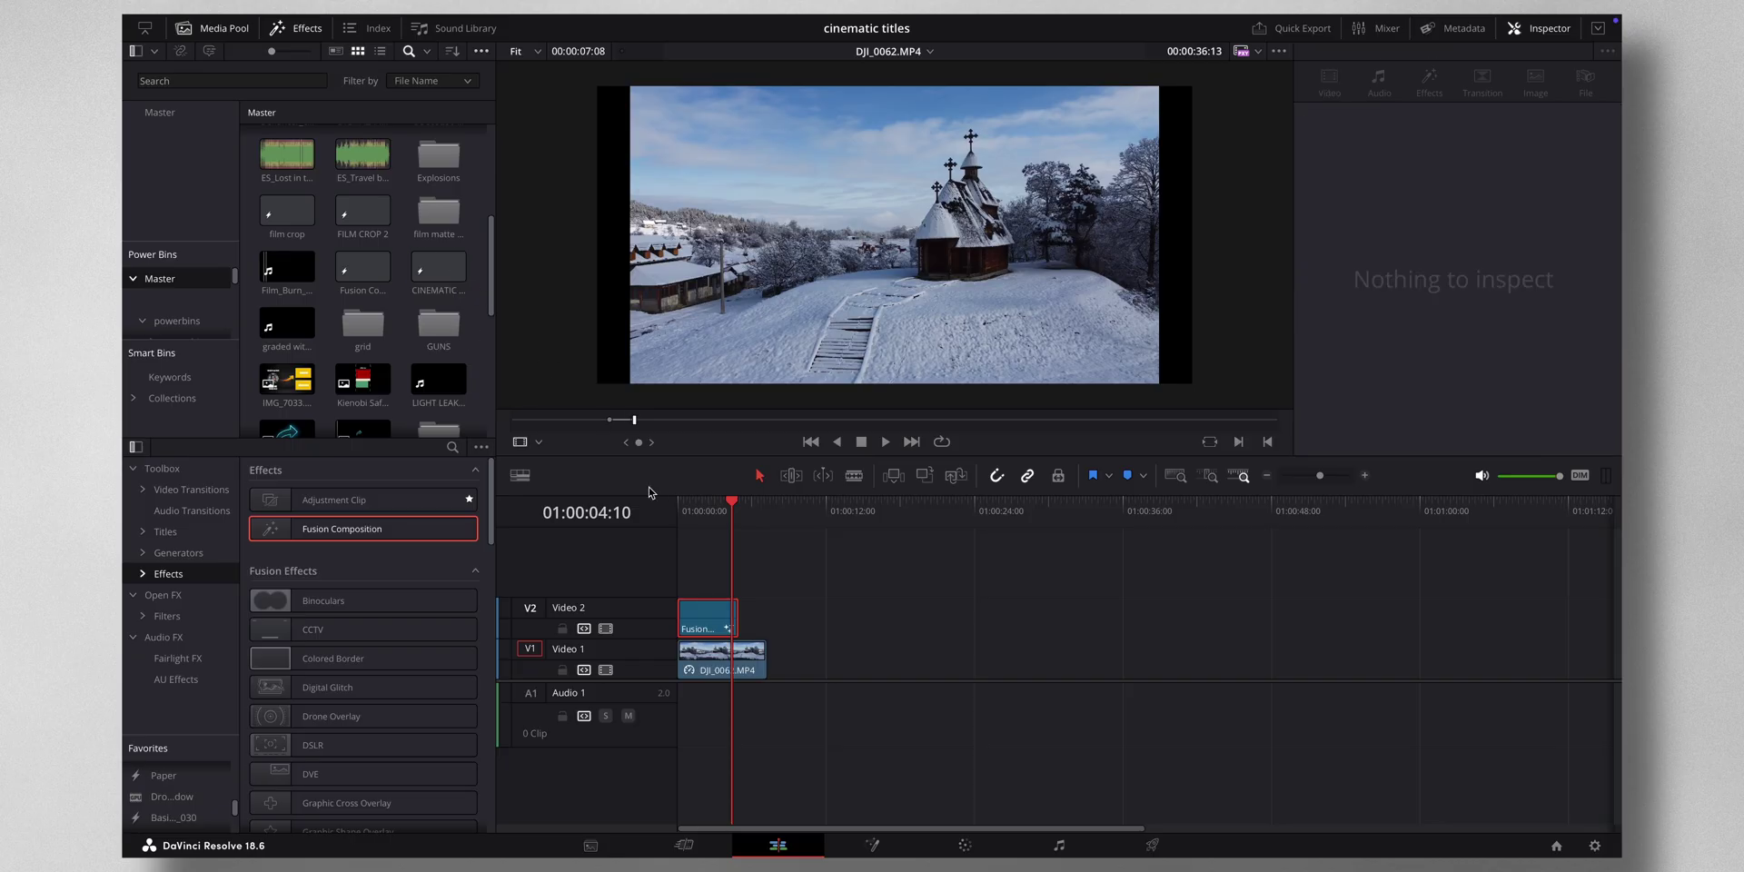
{"action": "left_click_drag", "start_coordinate": [734, 511], "coordinate": [704, 511]}
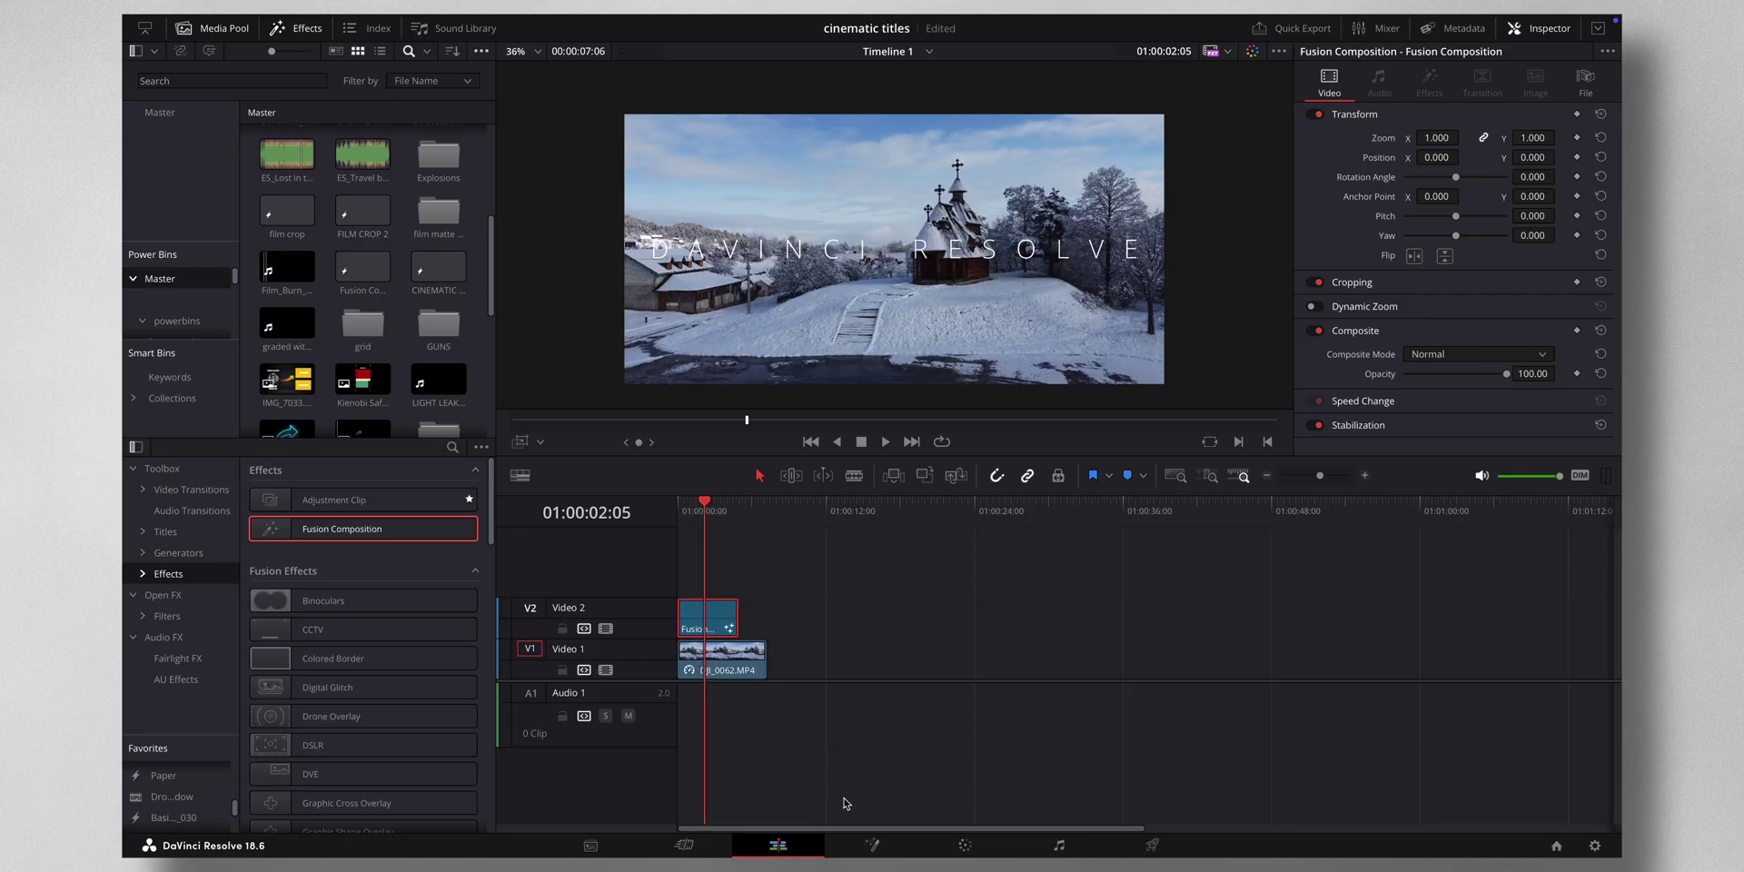
{"action": "left_click", "coordinate": [872, 844]}
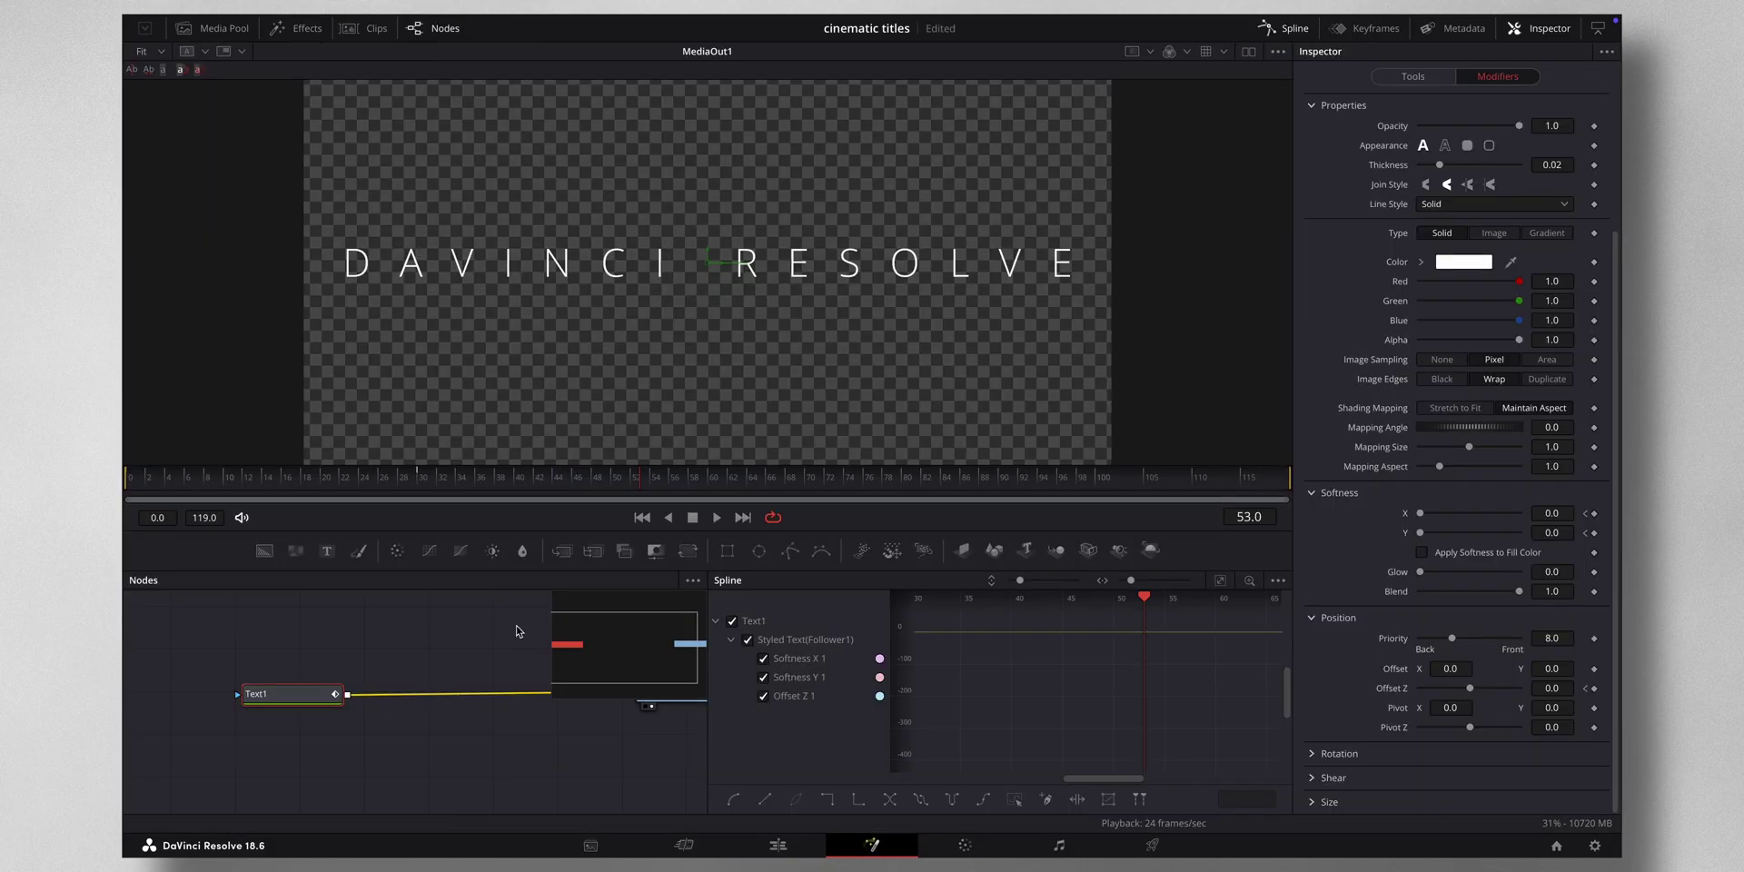
Replace the Text1 title text DAVINCI RESOLVE with CINEMATIC and return to the Edit page
{"action": "left_click", "coordinate": [1424, 80]}
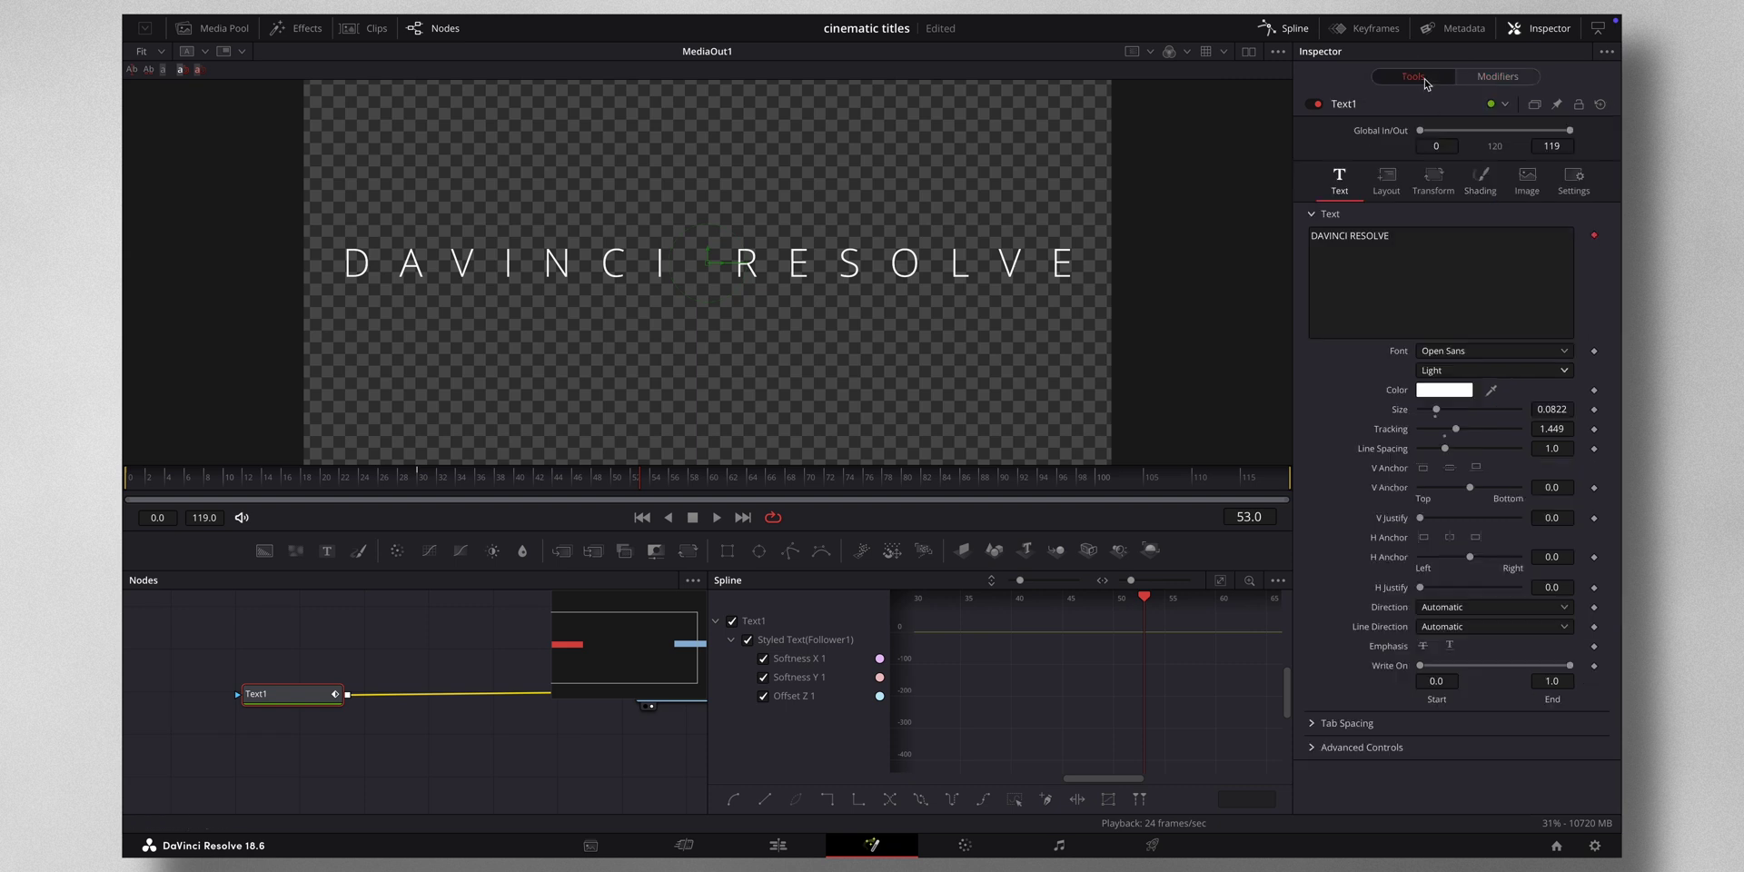
{"action": "left_click_drag", "start_coordinate": [1412, 242], "coordinate": [1245, 227]}
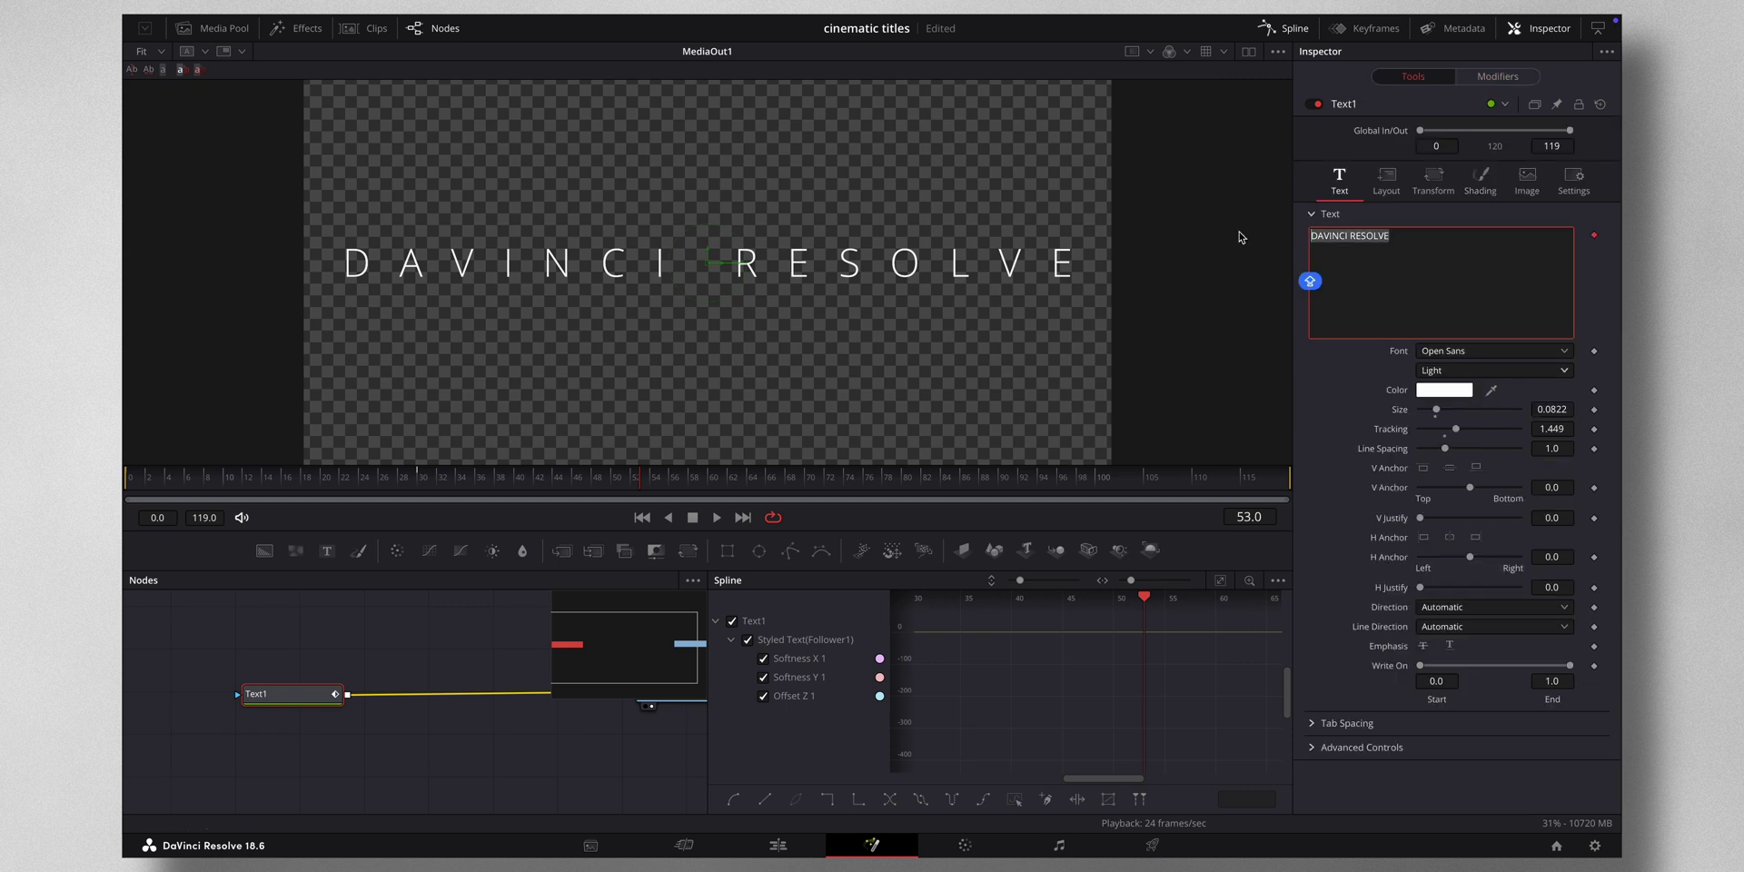
{"action": "type", "text": "CINEMATIC"}
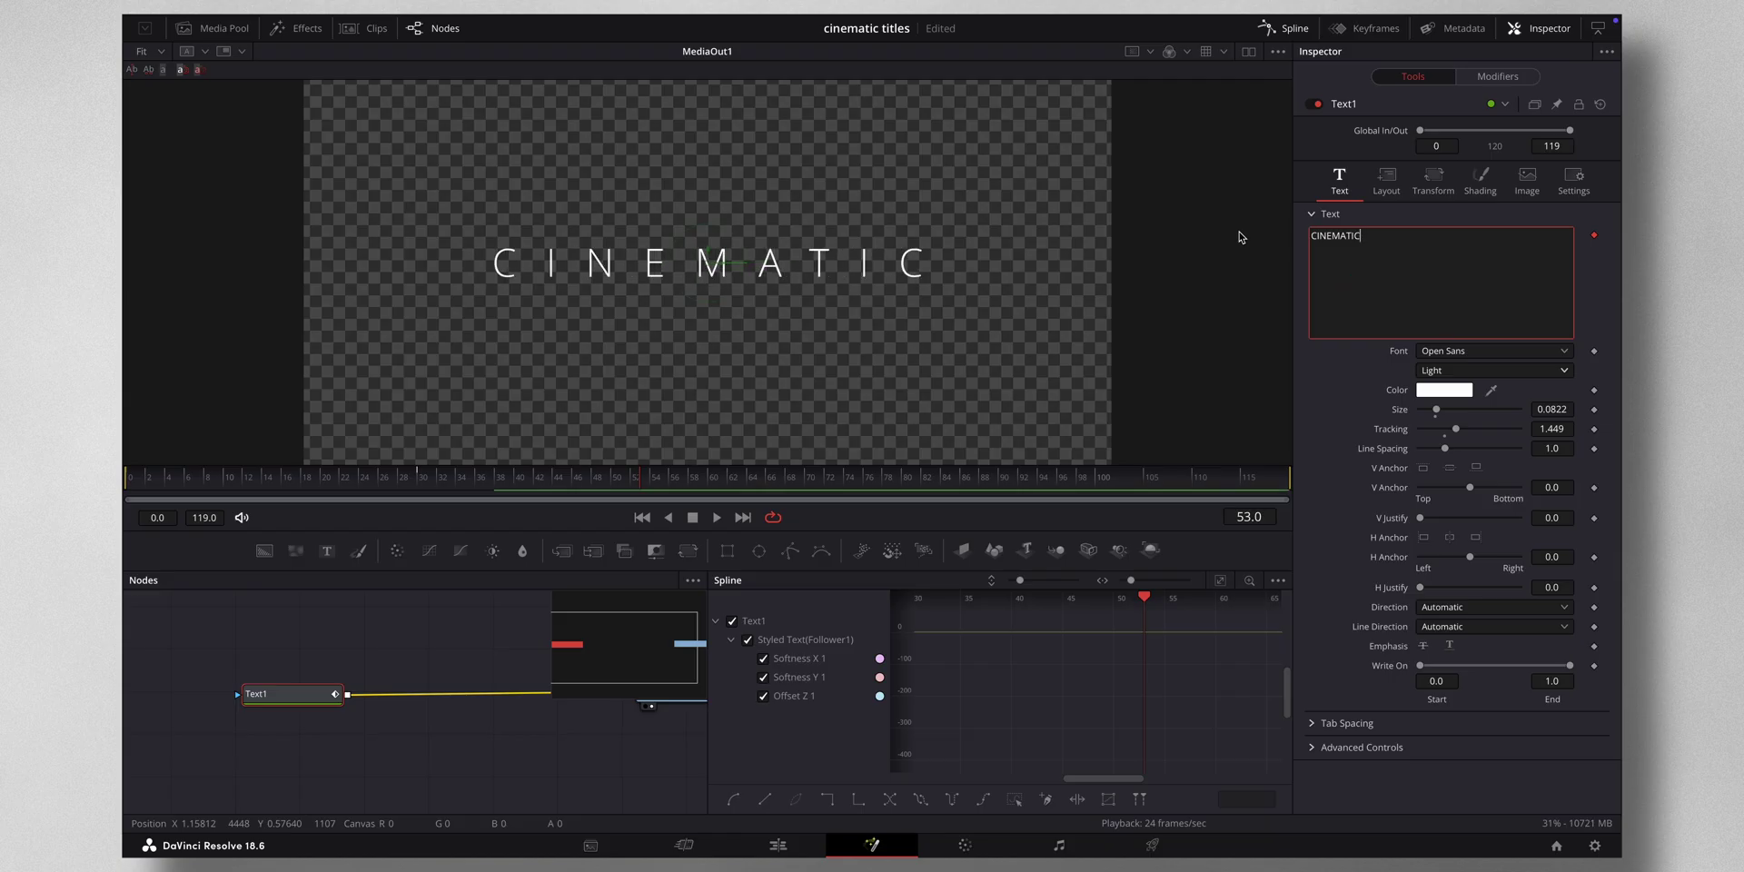
{"action": "left_click", "coordinate": [779, 845]}
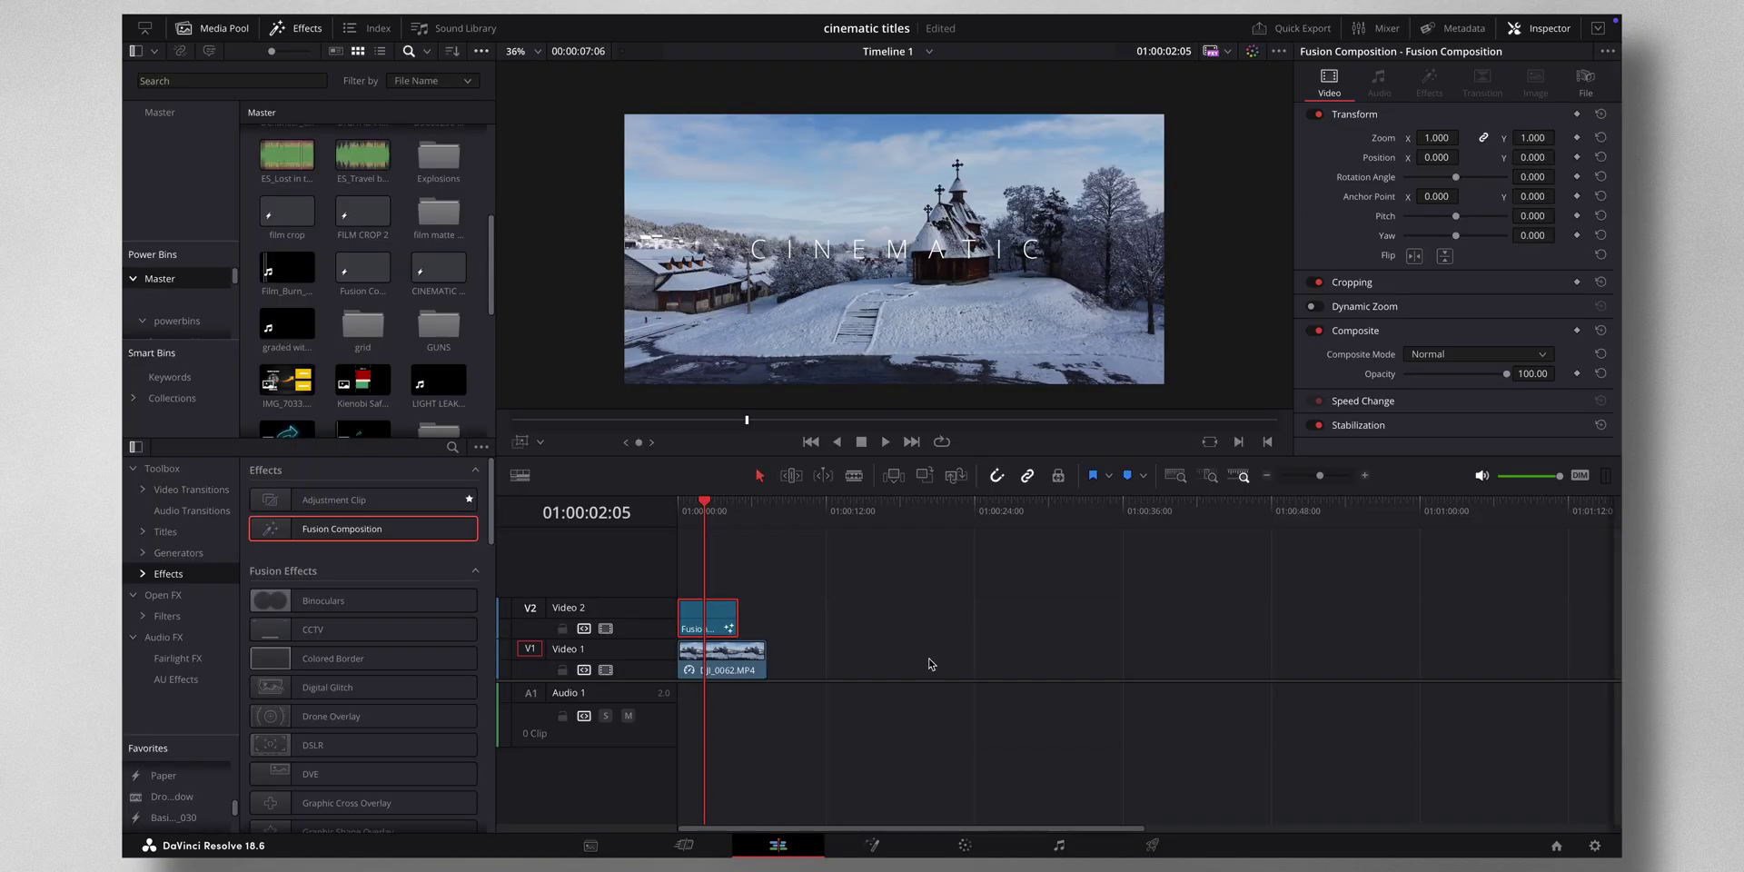
{"action": "left_click_drag", "start_coordinate": [705, 507], "coordinate": [679, 508]}
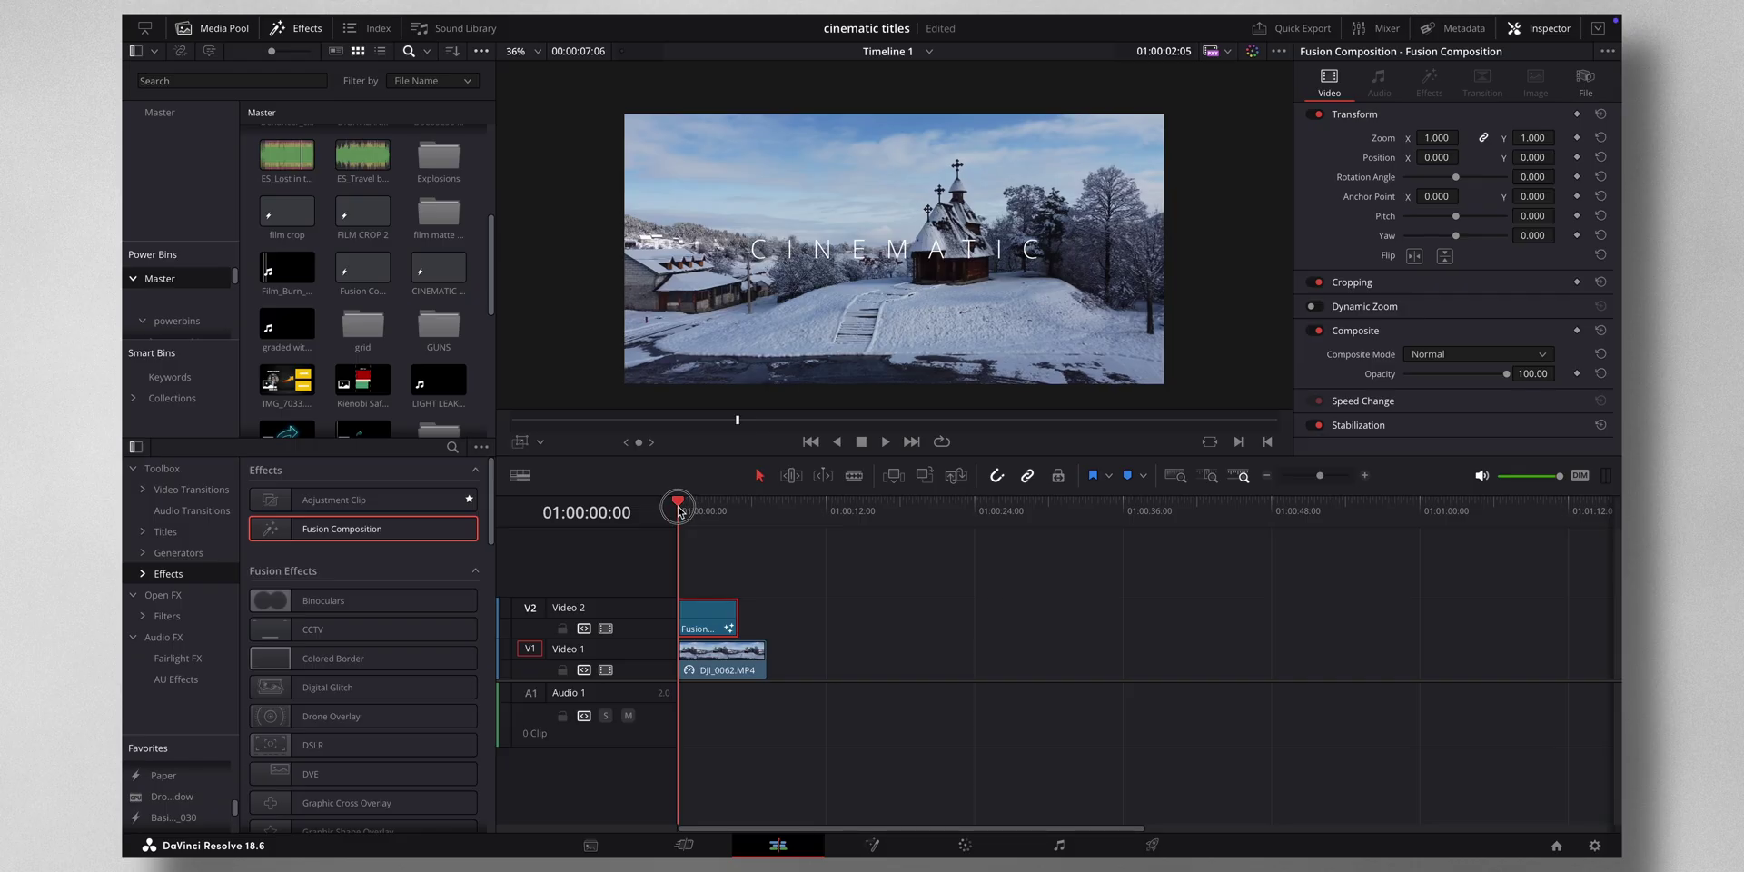
{"action": "key", "text": "space"}
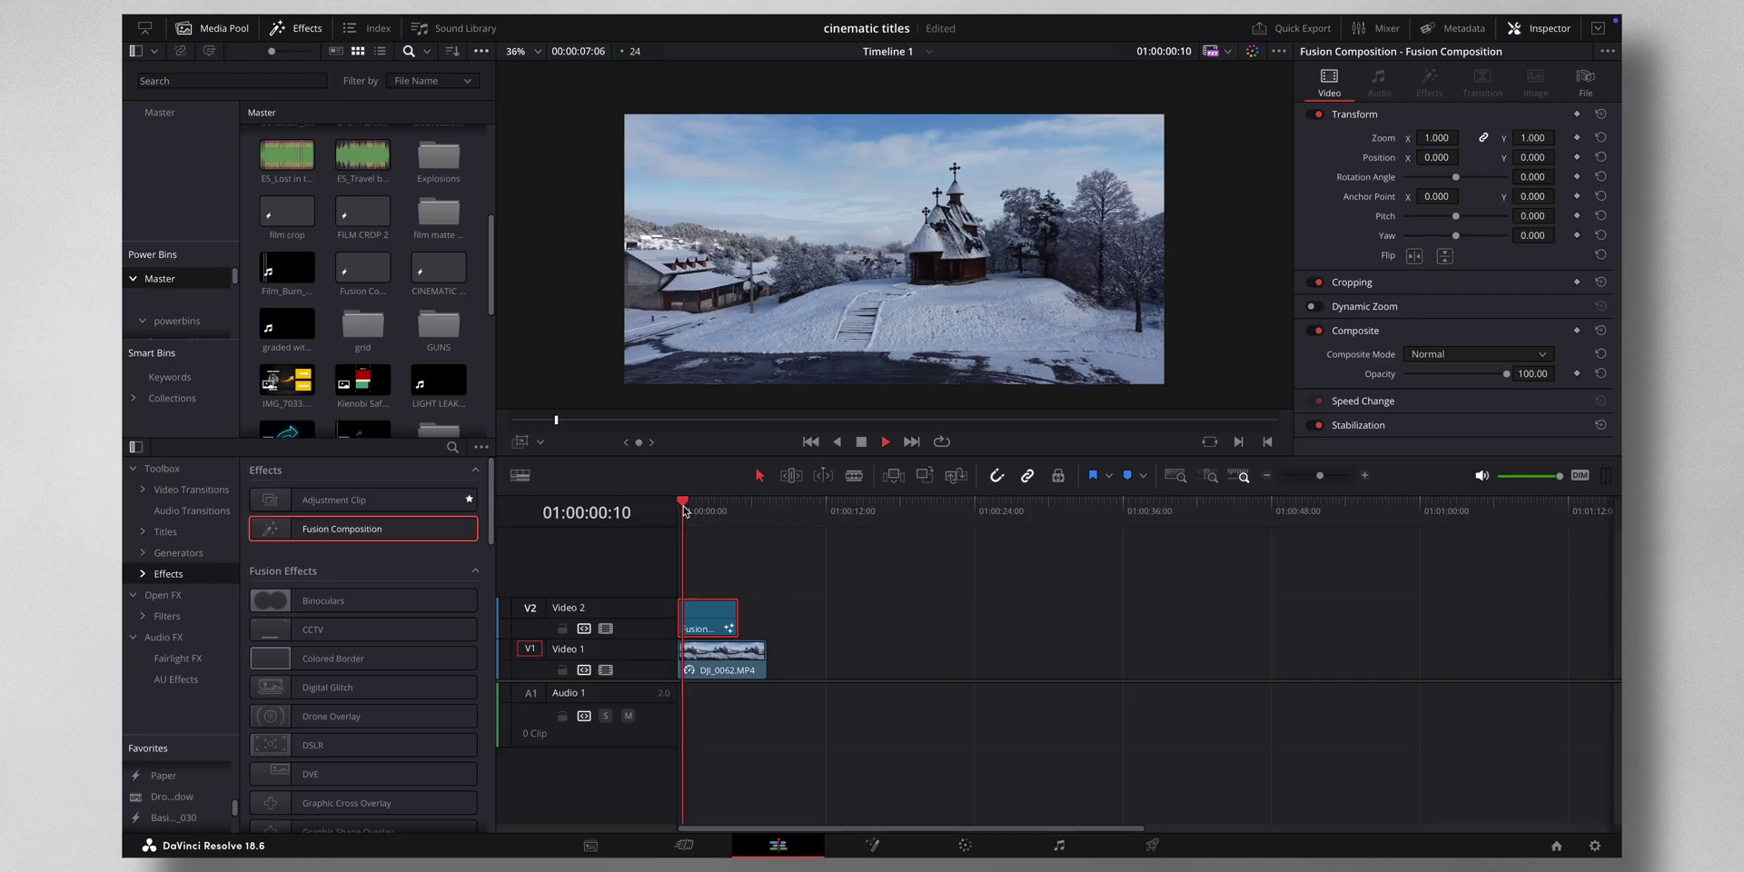